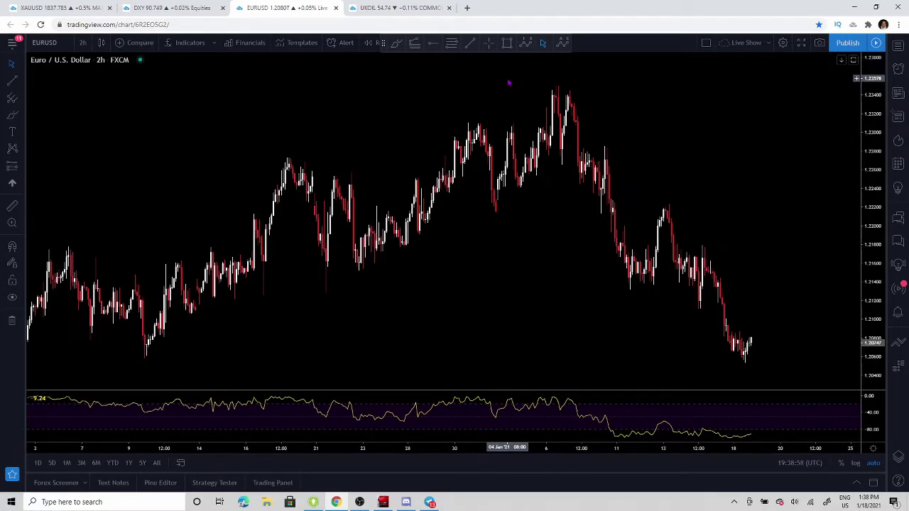
Switch the chart to the U.S. Dollar Currency Index (DXY, TVC) and remove all existing drawings from it
text(DXY)
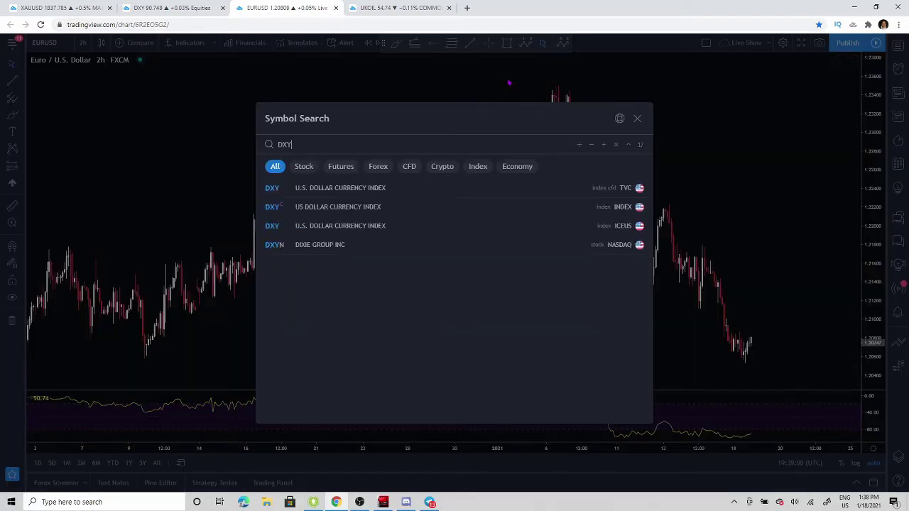
key(Return)
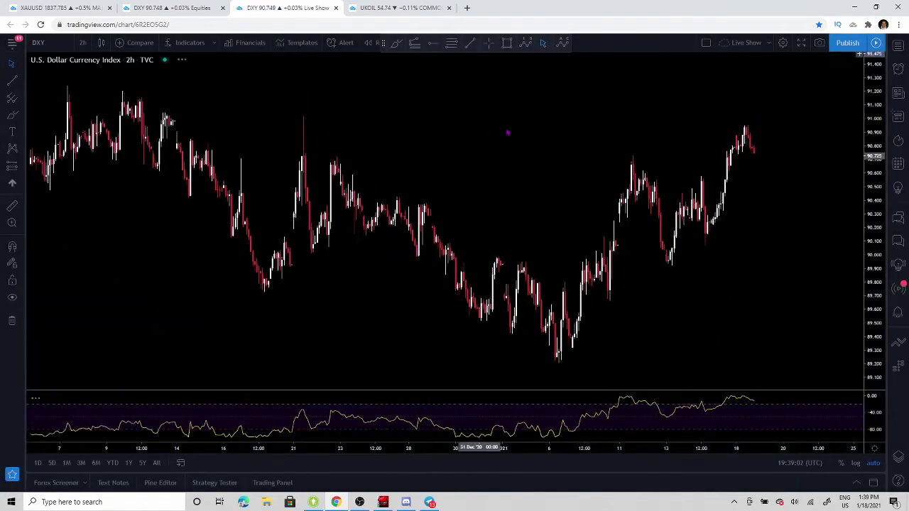
right_click(565, 201)
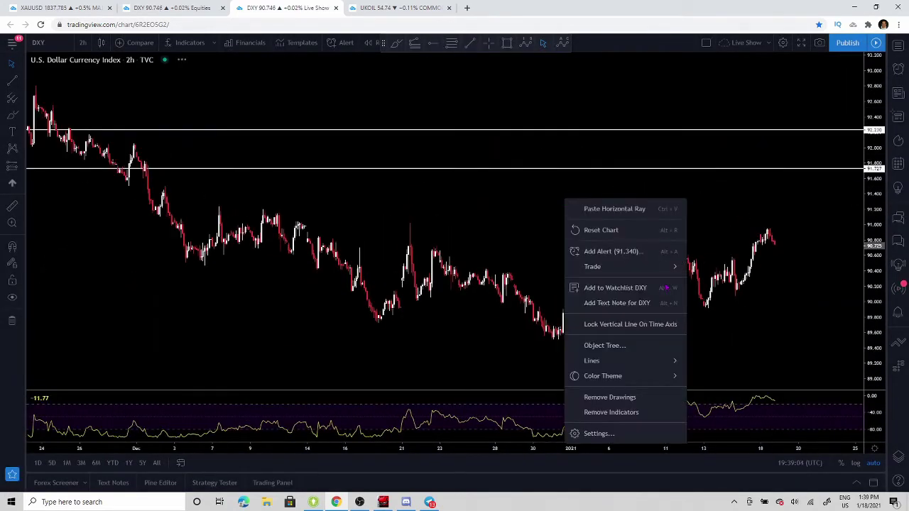
click(639, 402)
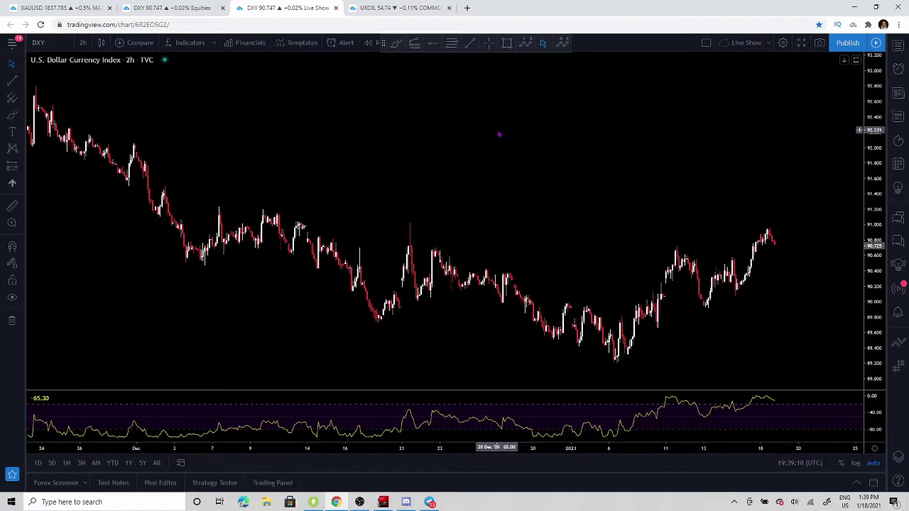
With the Brush tool, write "E/U" in yellow in the empty area above the December candles and underline it
scroll(500, 135, down, 1)
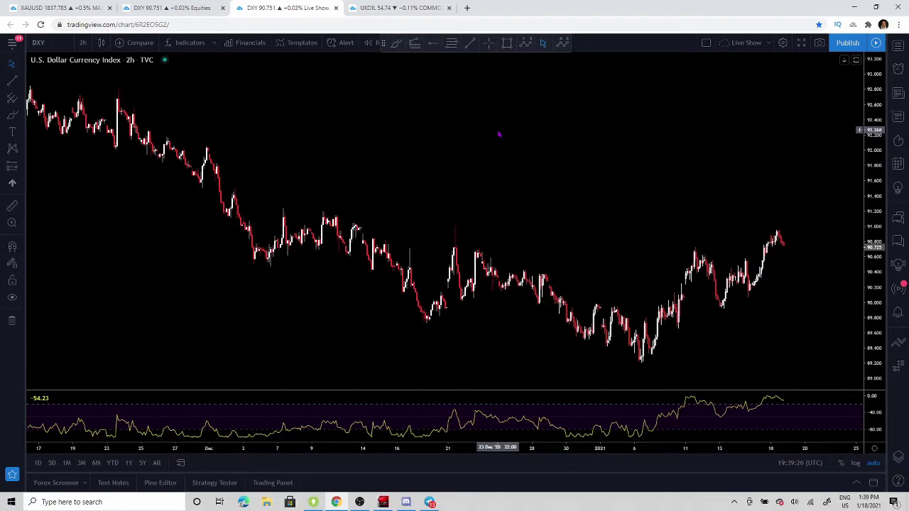
scroll(486, 152, down, 5)
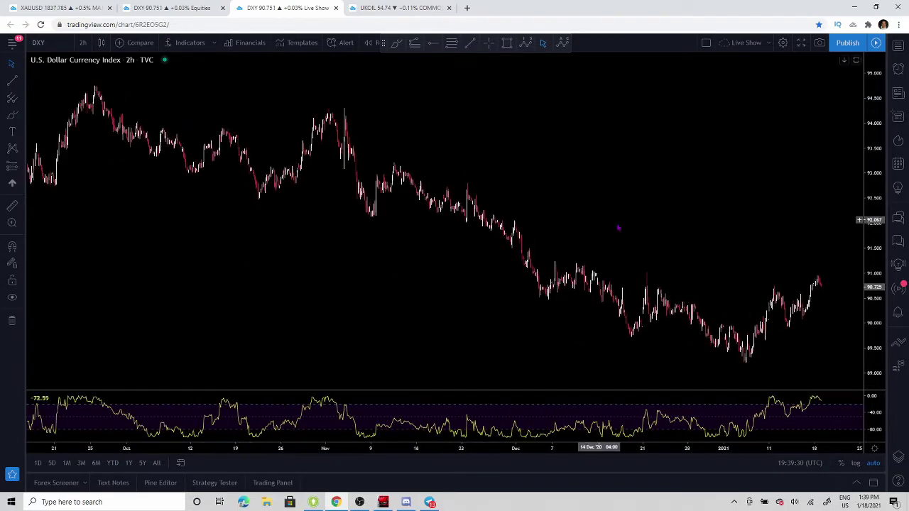
scroll(641, 222, up, 5)
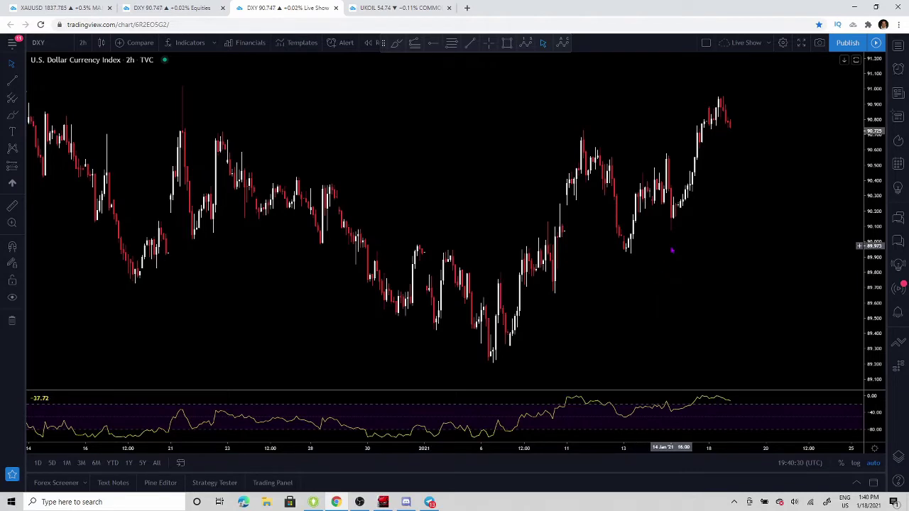
scroll(661, 255, down, 3)
scroll(593, 244, up, 3)
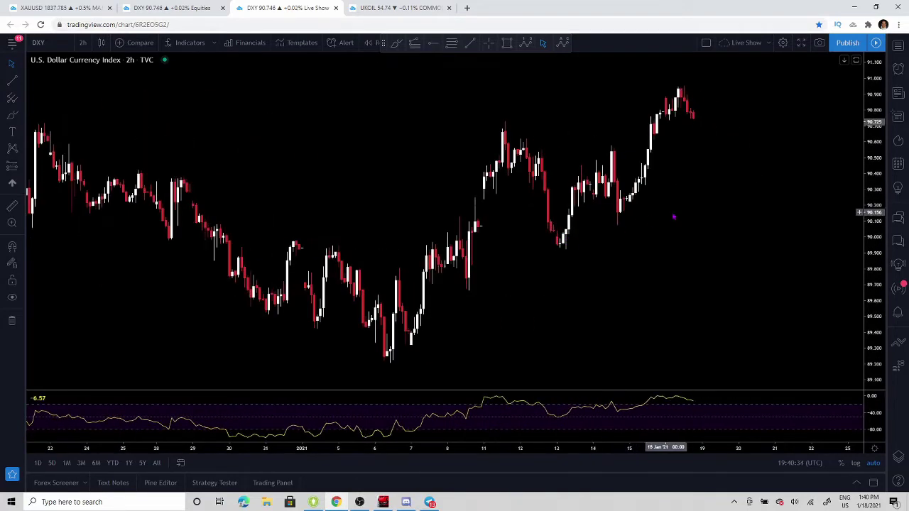
click(395, 42)
key(Escape)
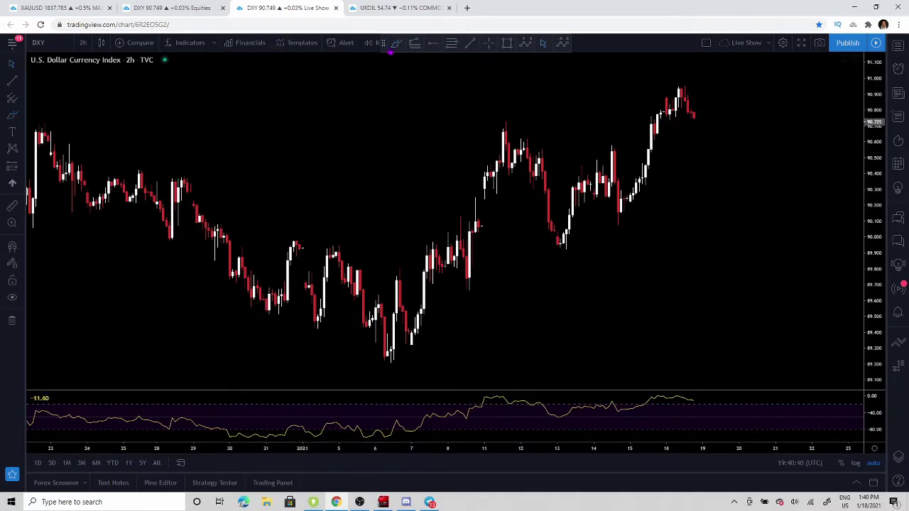
click(365, 128)
drag(254, 105, 294, 132)
drag(206, 122, 291, 111)
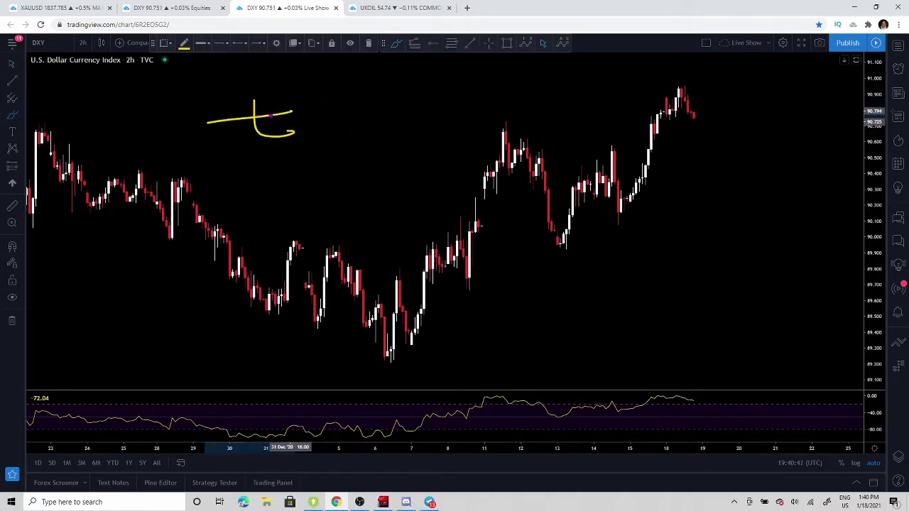
mouse_move(227, 104)
mouse_down()
mouse_move(300, 97)
mouse_move(331, 147)
mouse_up()
drag(365, 108, 412, 95)
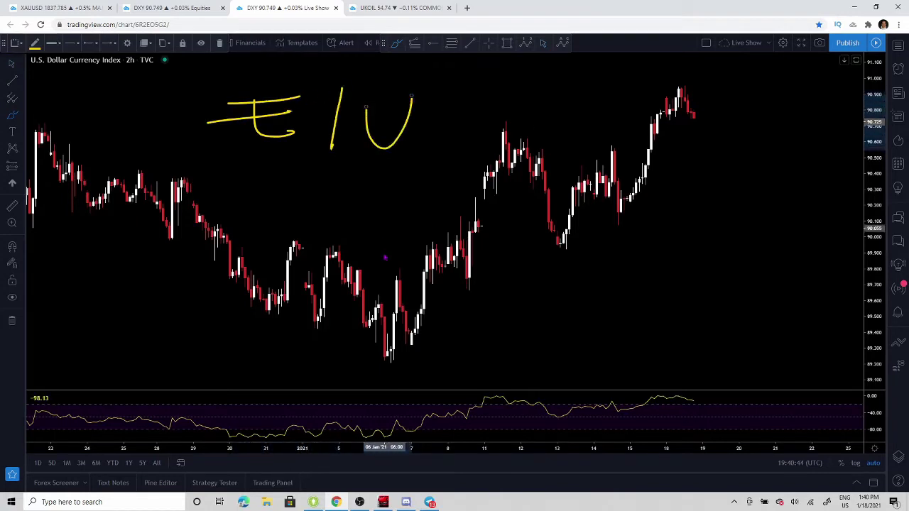
drag(239, 171, 490, 174)
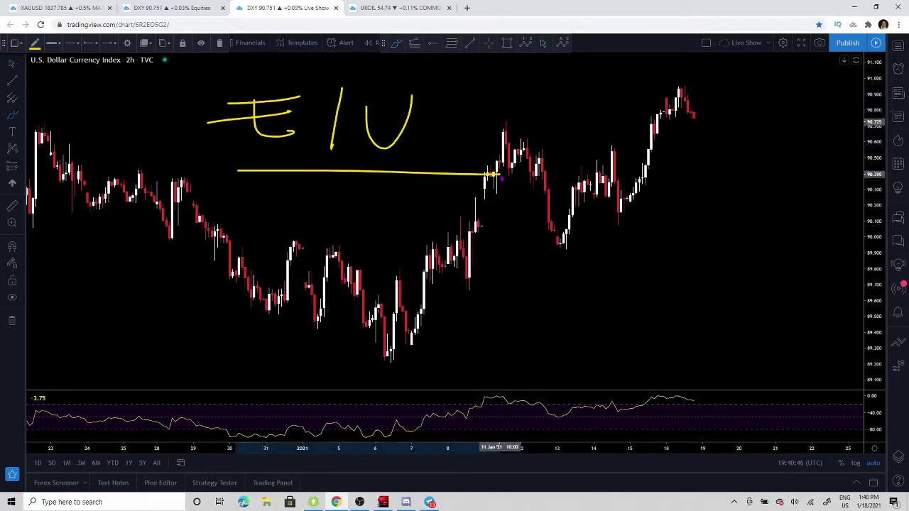
Sketch temporary brush arrows tracing the January rise and a stepped decline below the E/U note, undoing each one
mouse_move(390, 355)
mouse_down()
mouse_move(472, 179)
mouse_move(517, 244)
mouse_move(508, 110)
mouse_up()
key(ctrl+z)
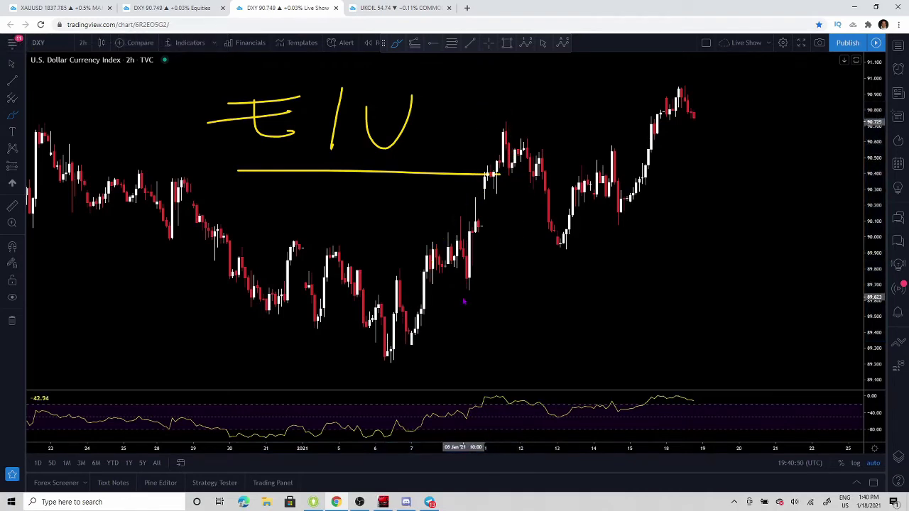
mouse_move(421, 330)
mouse_down()
mouse_move(431, 308)
mouse_move(709, 110)
mouse_move(706, 146)
mouse_up()
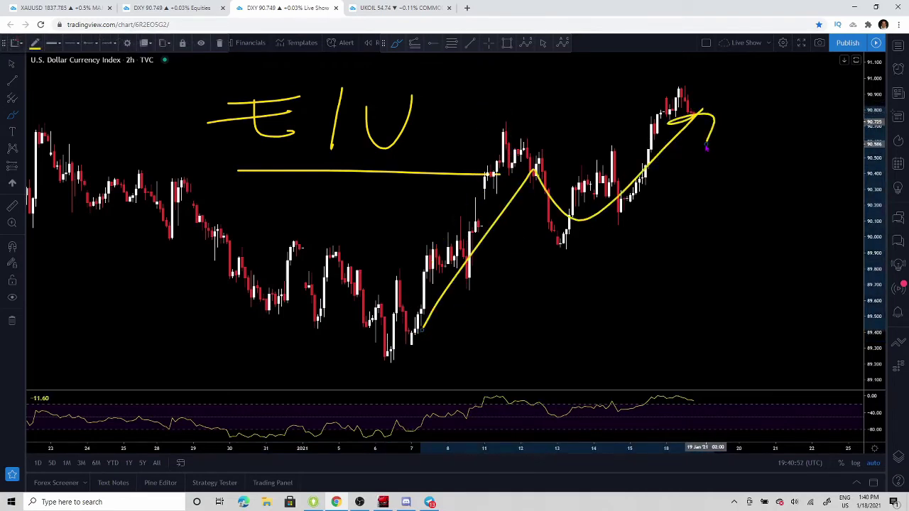
key(ctrl+z)
mouse_move(305, 199)
mouse_down()
mouse_move(358, 186)
mouse_move(435, 240)
mouse_move(486, 354)
mouse_move(466, 341)
mouse_move(490, 353)
mouse_move(519, 319)
mouse_up()
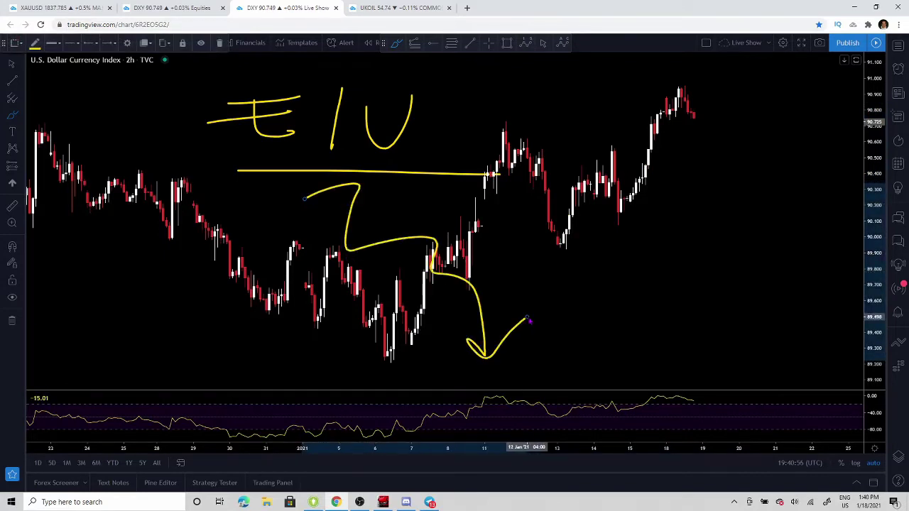
key(ctrl+z)
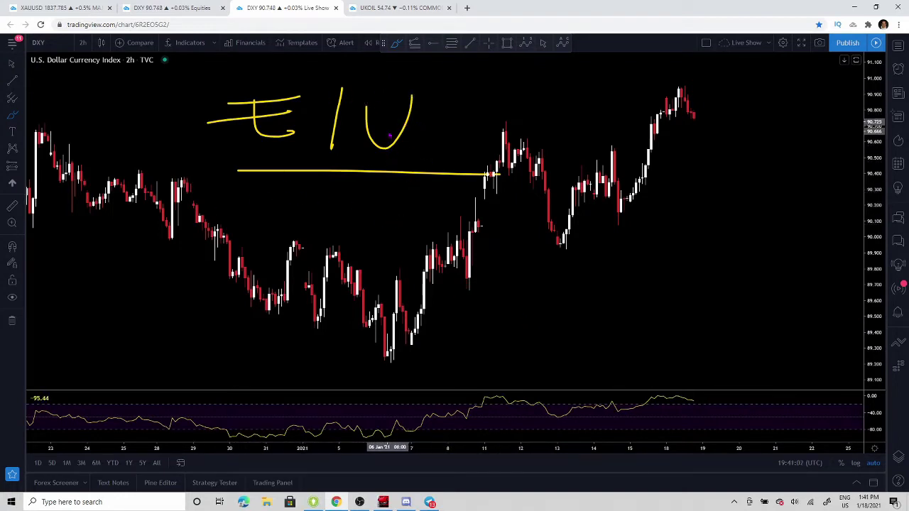
Mark the letters of the E/U note with temporary brush strokes and undo each stroke
mouse_move(391, 87)
mouse_down()
mouse_move(366, 153)
mouse_move(387, 102)
mouse_up()
key(ctrl+z)
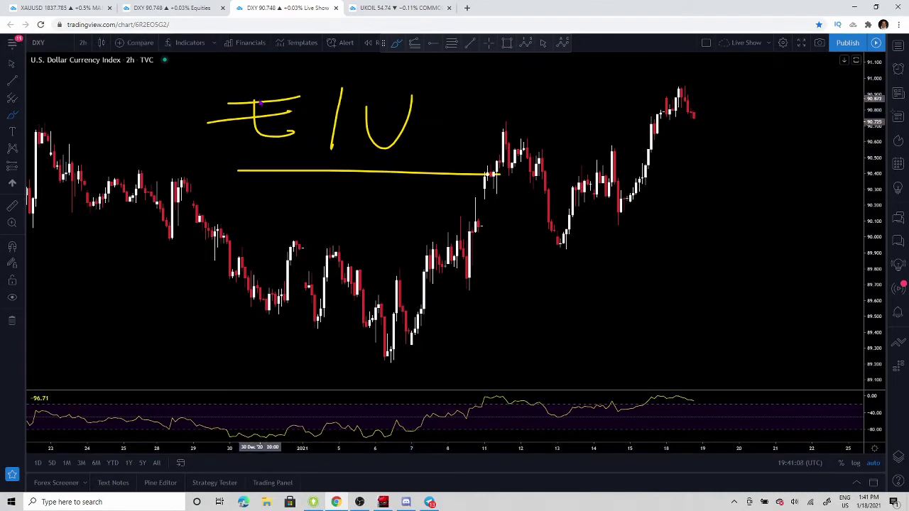
mouse_move(262, 103)
mouse_down()
mouse_move(338, 68)
mouse_move(387, 96)
mouse_move(369, 88)
mouse_up()
key(ctrl+z)
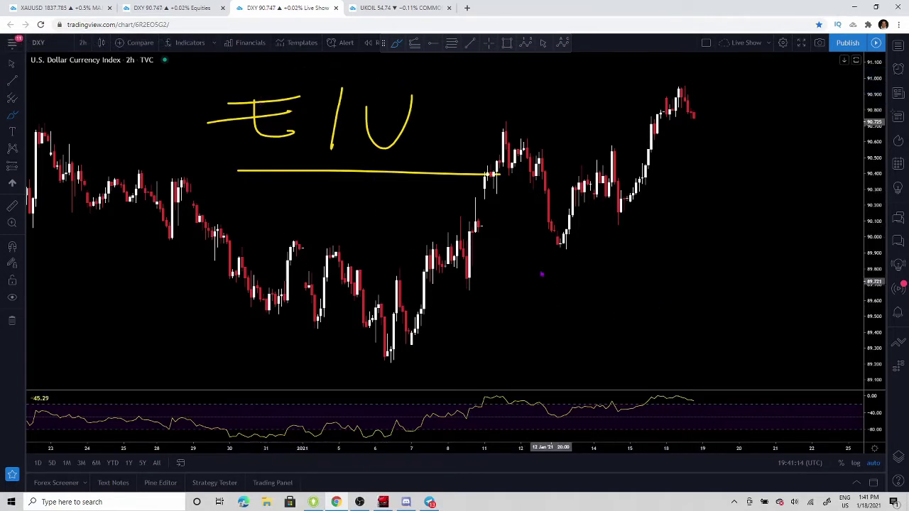
Write "U/C" with the Brush tool below the mid-January candles and underline it
mouse_move(548, 290)
mouse_down()
mouse_move(579, 341)
mouse_move(588, 284)
mouse_up()
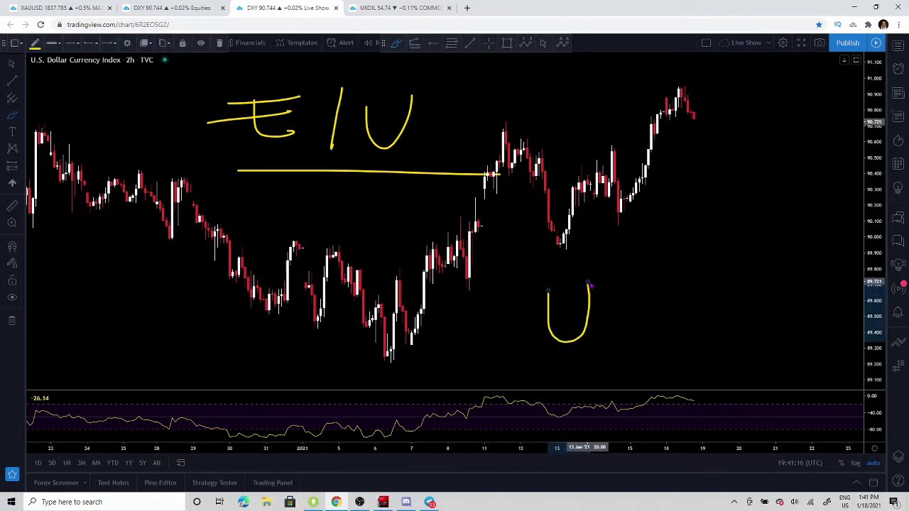
drag(652, 260, 642, 348)
mouse_move(695, 293)
mouse_down()
mouse_move(673, 332)
mouse_move(721, 338)
mouse_up()
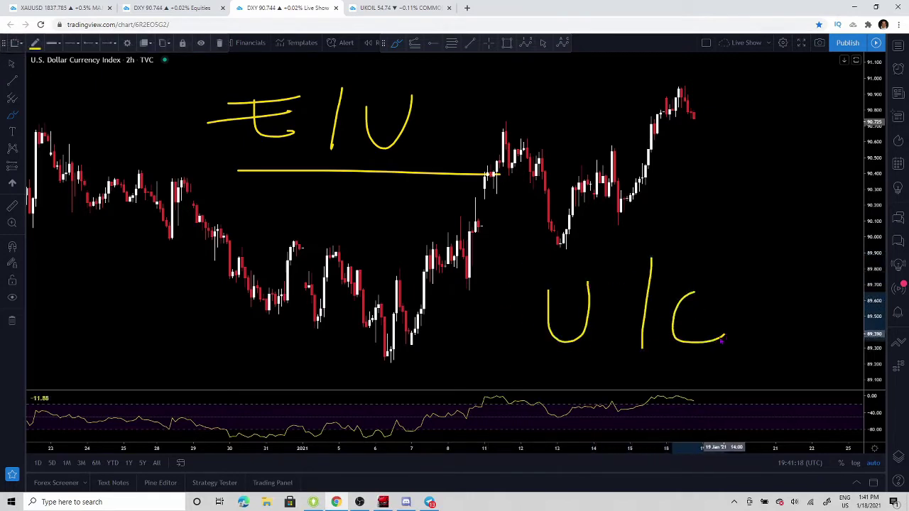
drag(529, 367, 757, 359)
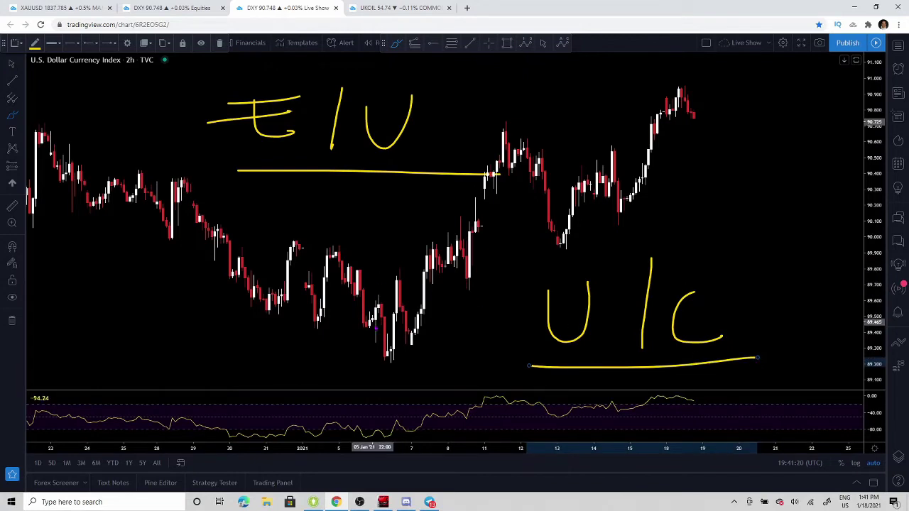
Sketch a rising arrow over the January candles, a circle around the U of U/C and an upward arrow beside it, undoing each
mouse_move(389, 327)
mouse_down()
mouse_move(409, 287)
mouse_move(629, 139)
mouse_move(611, 132)
mouse_move(648, 152)
mouse_up()
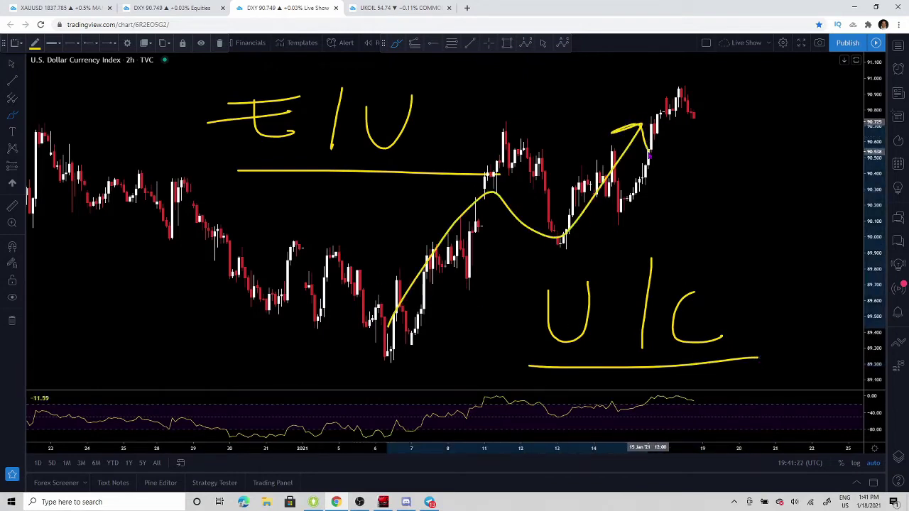
key(ctrl+z)
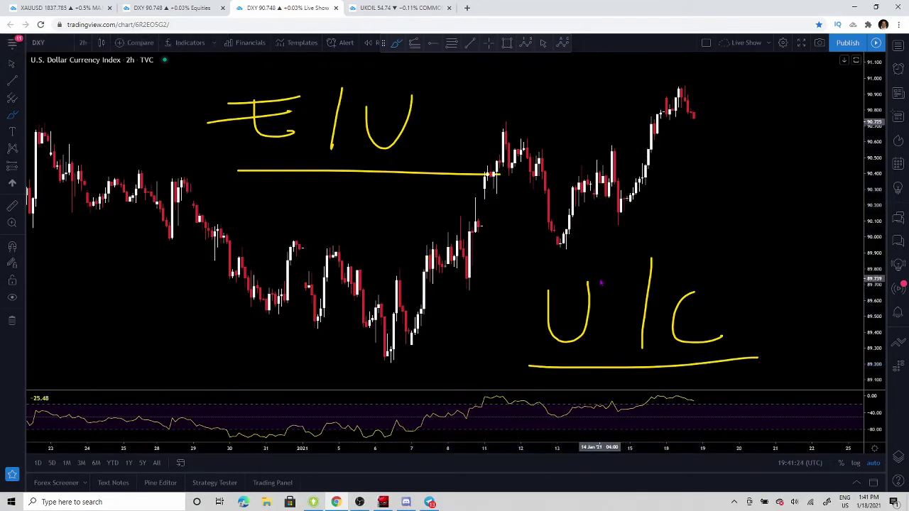
drag(595, 273, 560, 276)
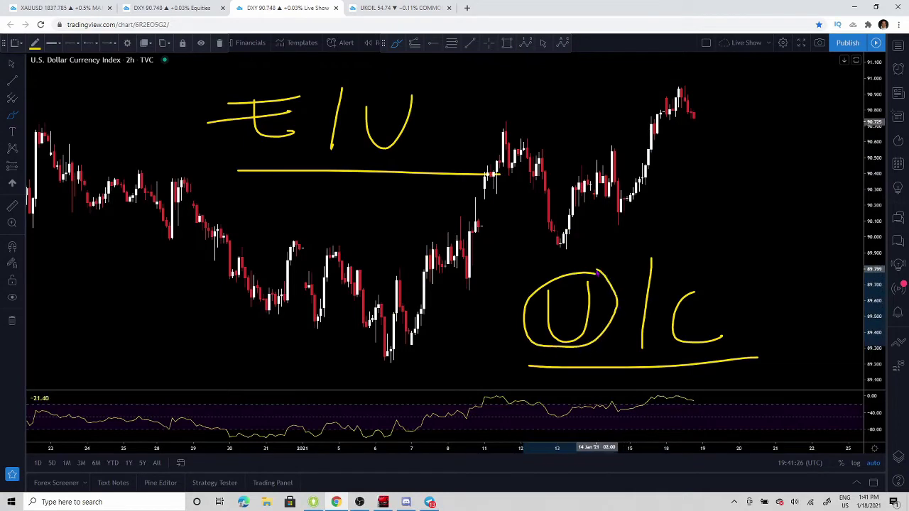
key(ctrl+z)
mouse_move(657, 280)
mouse_down()
mouse_move(711, 341)
mouse_move(667, 284)
mouse_move(751, 152)
mouse_up()
key(ctrl+z)
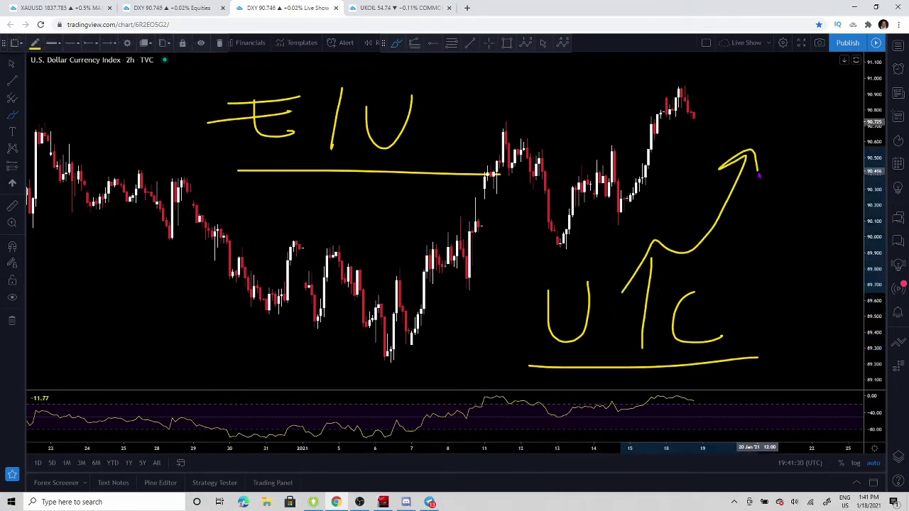
key(ctrl+z)
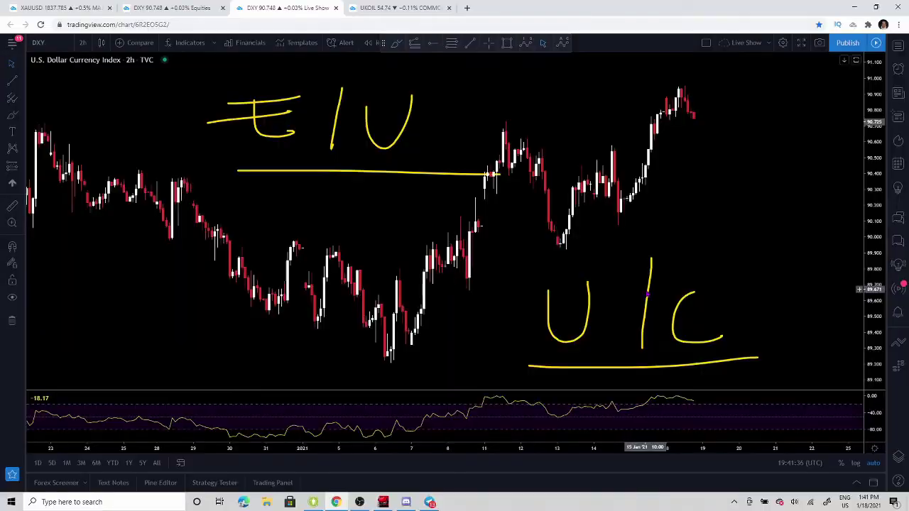
Delete every brush stroke of the U/C note, including its underline
click(647, 299)
key(Delete)
click(675, 319)
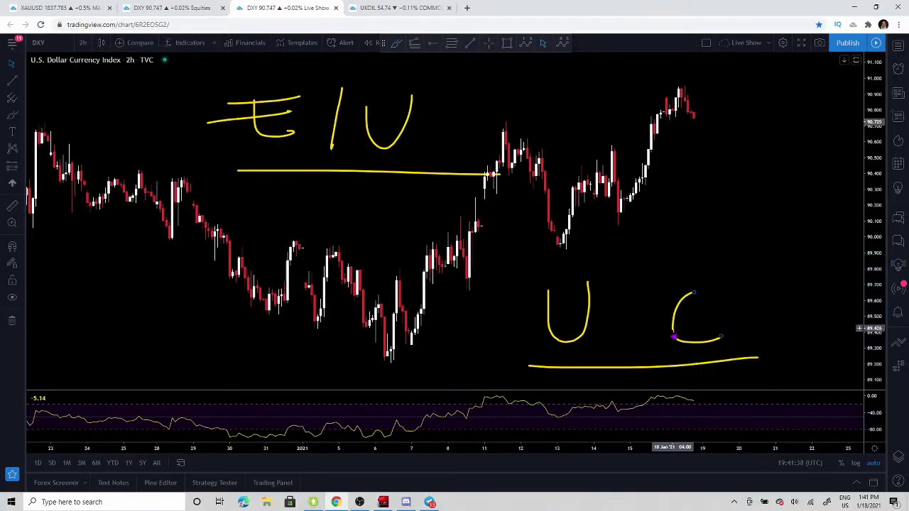
key(Delete)
click(680, 366)
key(Delete)
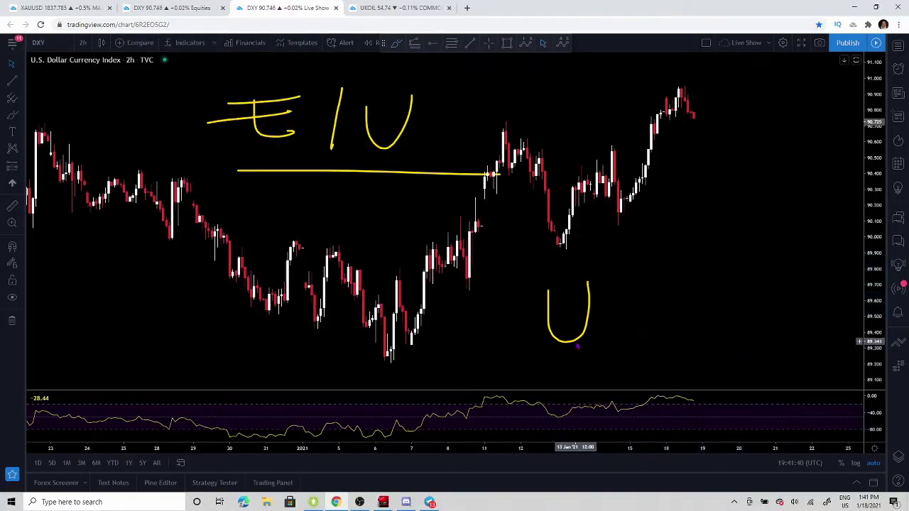
click(577, 344)
key(Delete)
Delete every brush stroke of the E/U note, including its underline
click(367, 120)
key(Delete)
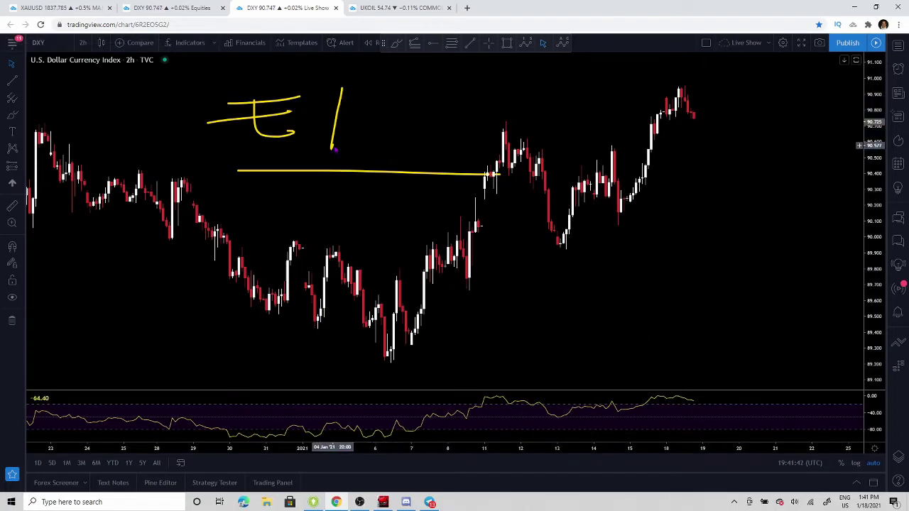
click(337, 119)
key(Delete)
click(289, 135)
key(Delete)
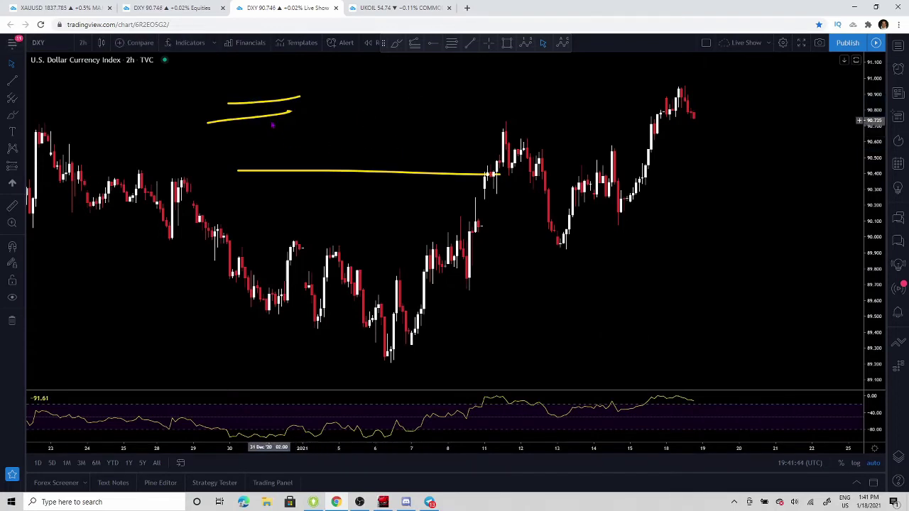
click(273, 121)
key(Delete)
click(283, 100)
key(Delete)
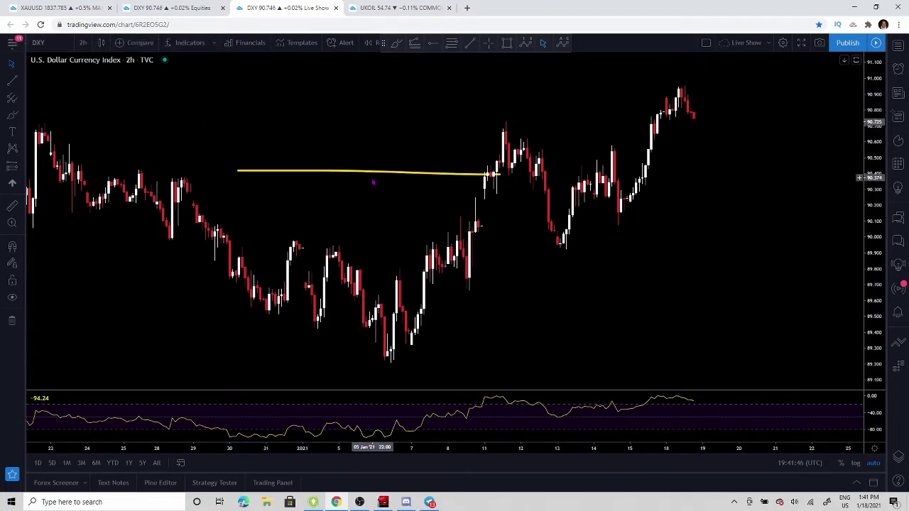
click(380, 173)
key(Delete)
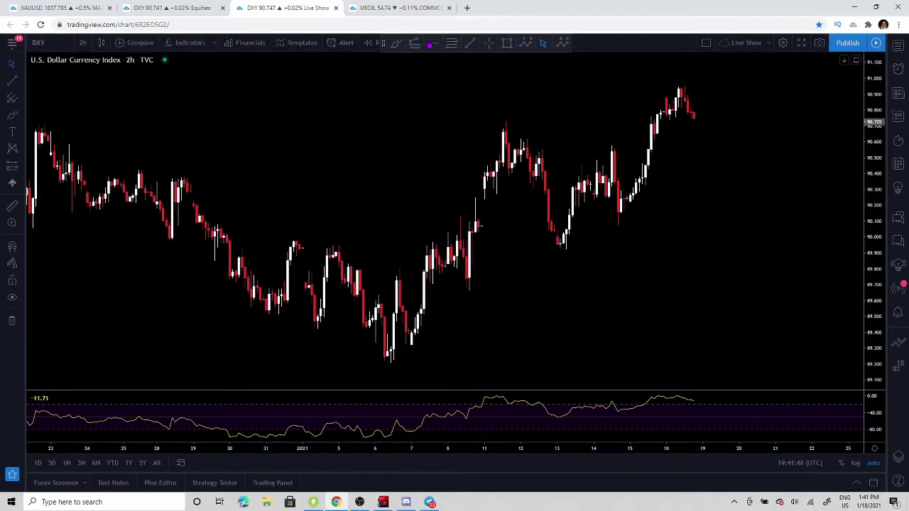
Write "X/U" in yellow with the Brush tool above the late-December candles and underline it
click(406, 45)
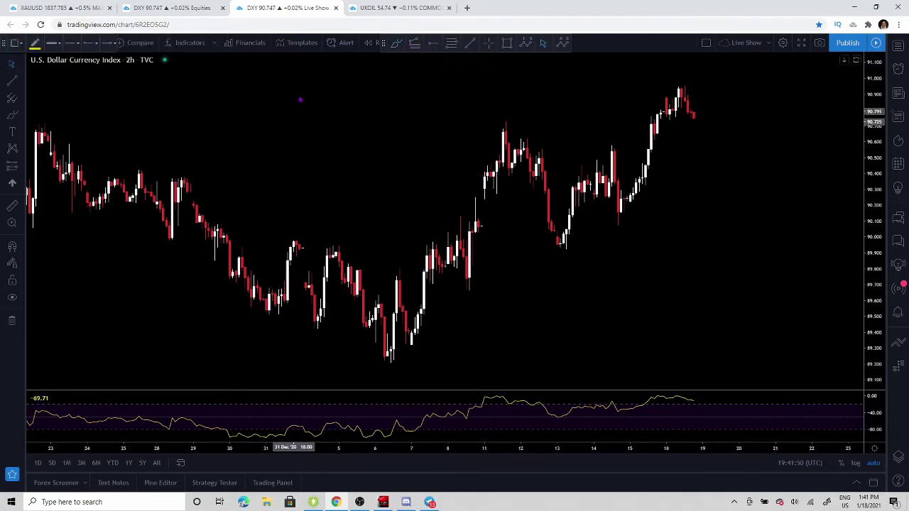
drag(300, 95, 297, 110)
drag(288, 142, 272, 157)
drag(254, 101, 303, 152)
drag(359, 77, 336, 171)
mouse_move(369, 105)
mouse_down()
mouse_move(410, 114)
mouse_move(410, 103)
mouse_up()
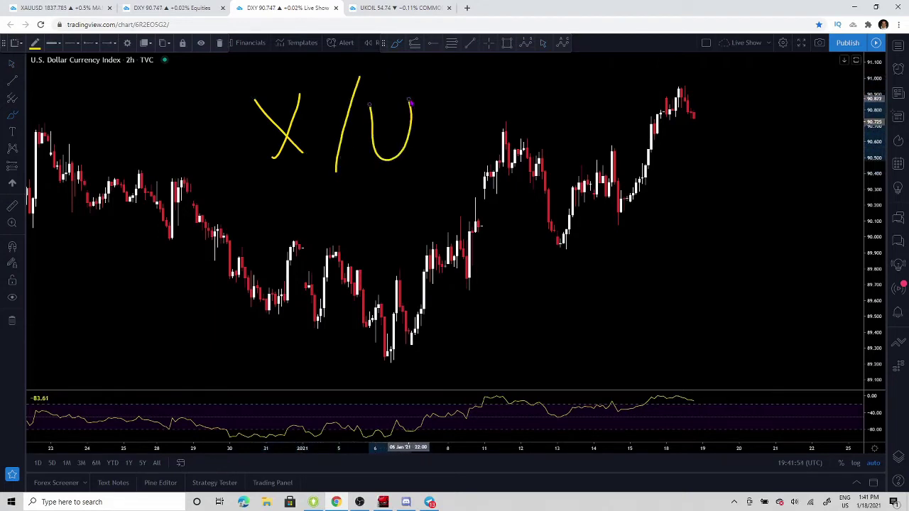
drag(280, 192, 509, 193)
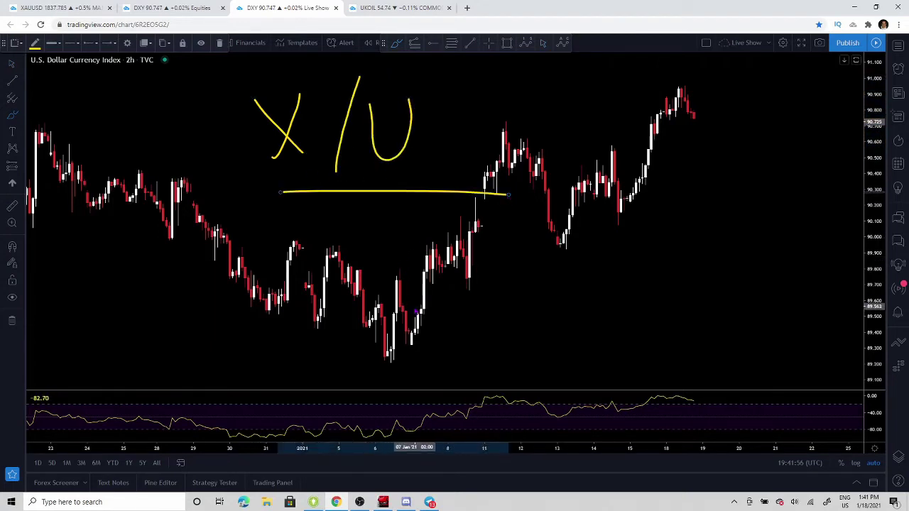
Sketch arrows across the January candles, a downward arrow below the X/U note, and a curved falling arrow over it, undoing each
drag(415, 309, 511, 267)
drag(591, 207, 649, 147)
key(ctrl+z)
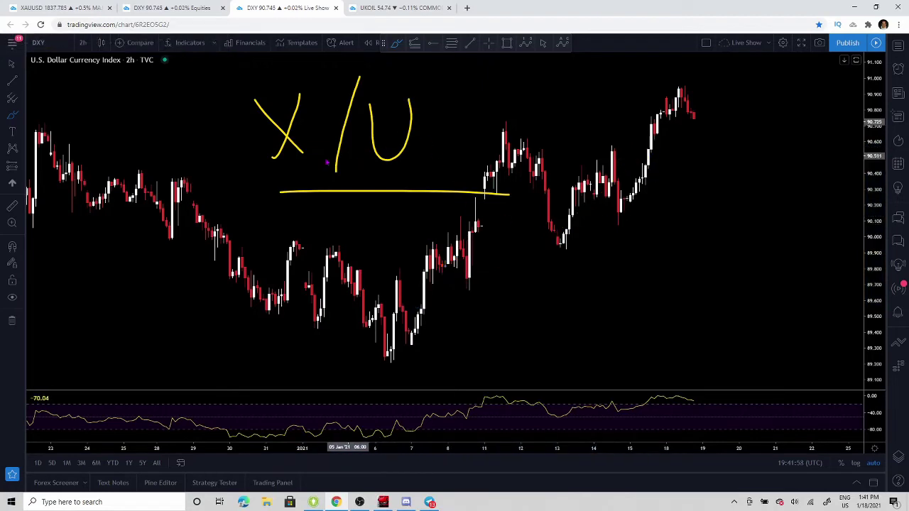
drag(337, 212, 418, 290)
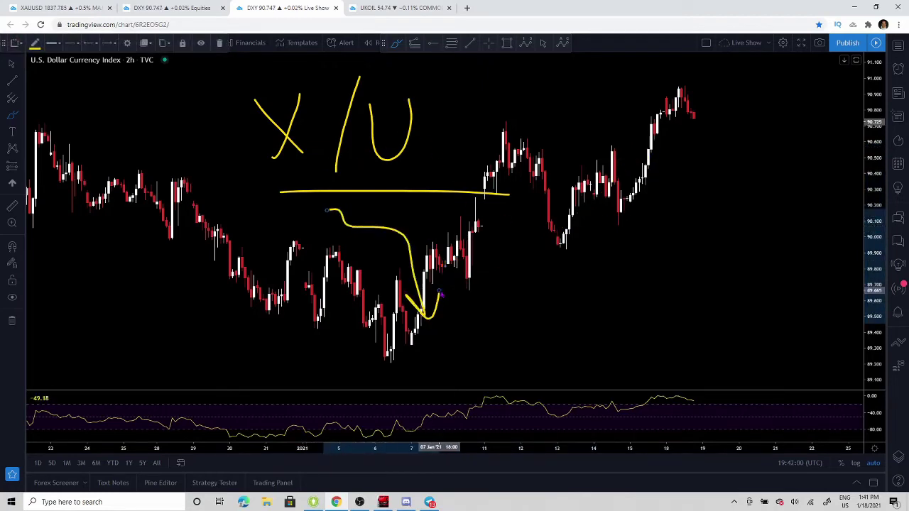
key(ctrl+z)
mouse_move(283, 74)
mouse_down()
mouse_move(333, 79)
mouse_move(371, 192)
mouse_move(460, 184)
mouse_move(507, 328)
mouse_up()
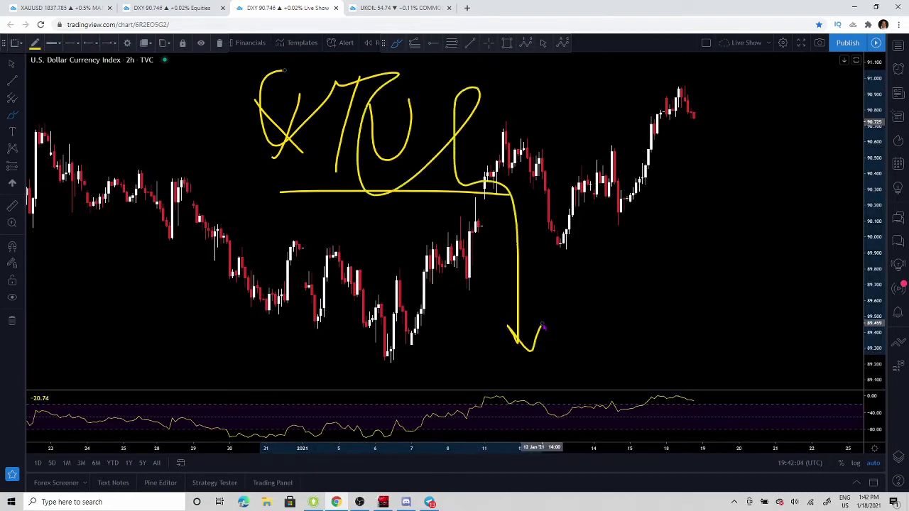
key(ctrl+z)
Remove every brush stroke of the X/U note, including its underline
key(ctrl+z)
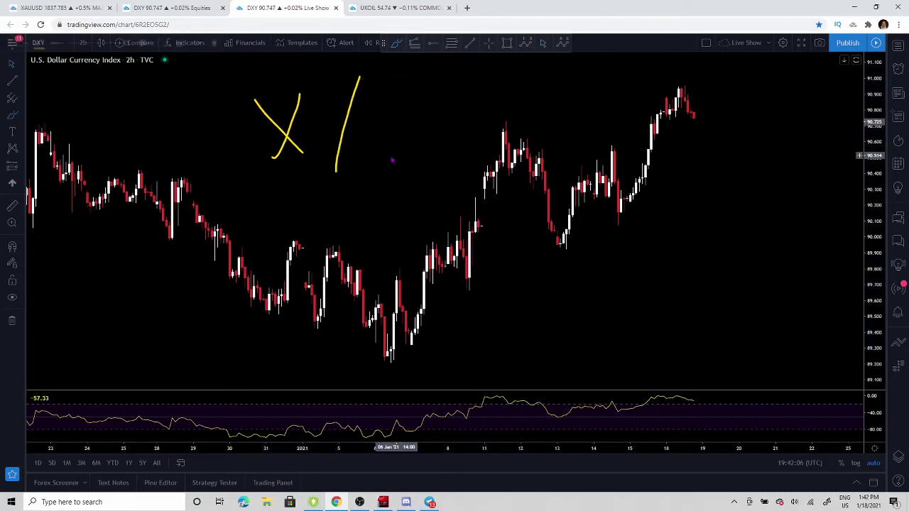
key(ctrl+z)
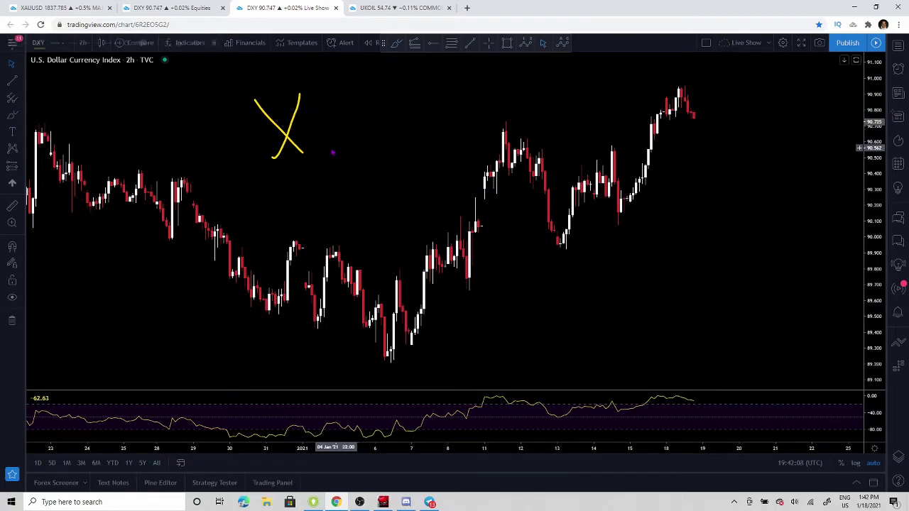
key(ctrl+z)
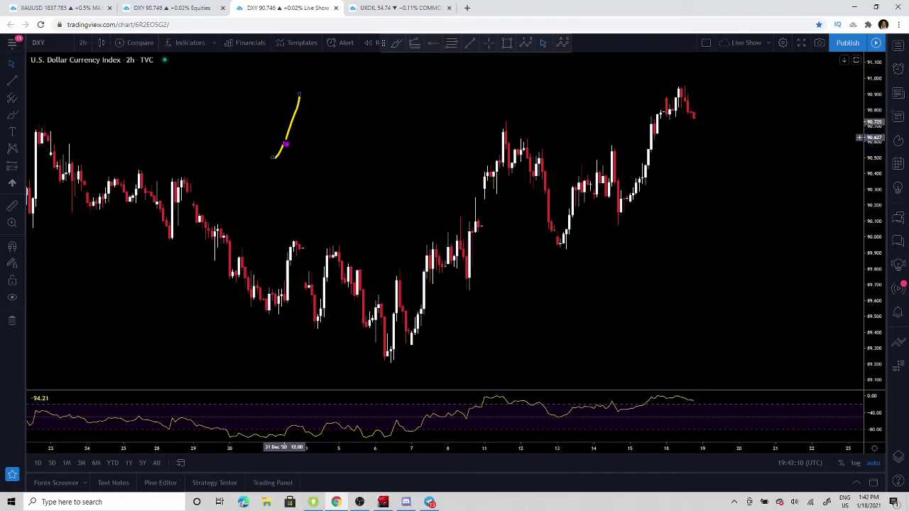
key(ctrl+z)
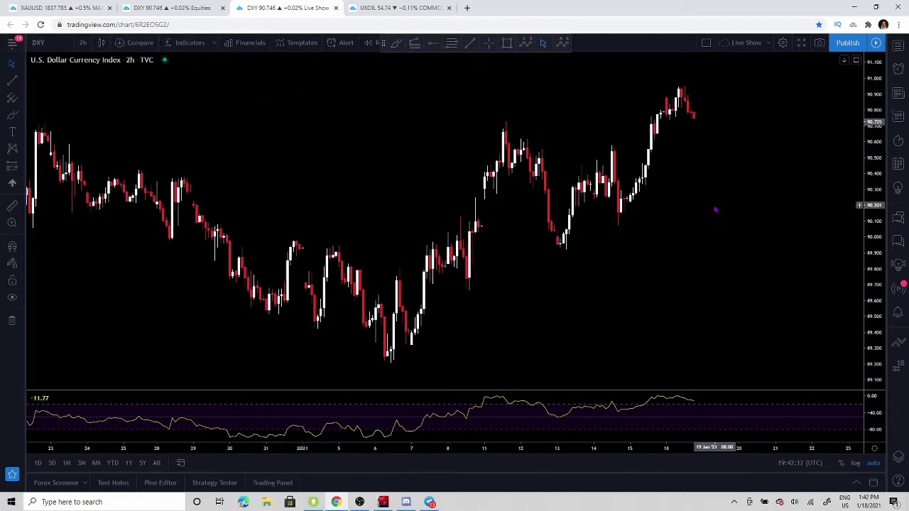
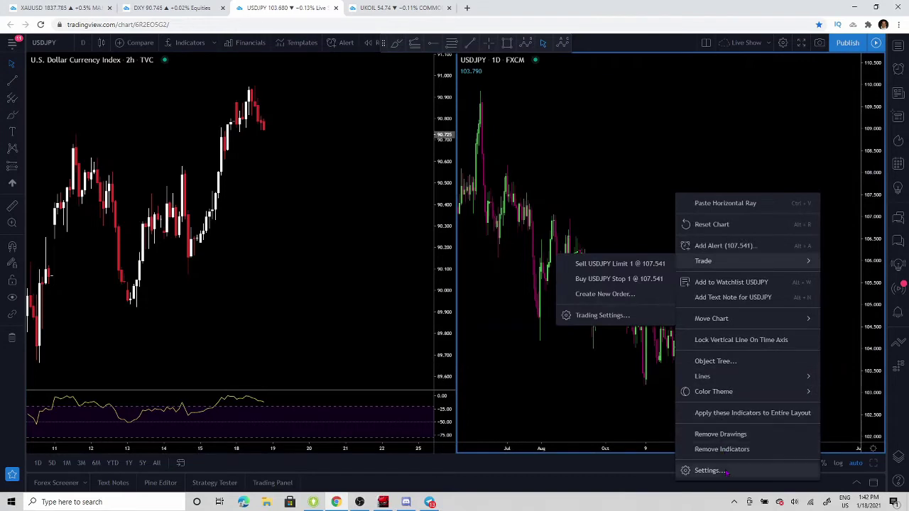
Apply the saved chart template with white rising and red falling candles to the USDJPY chart
click(710, 470)
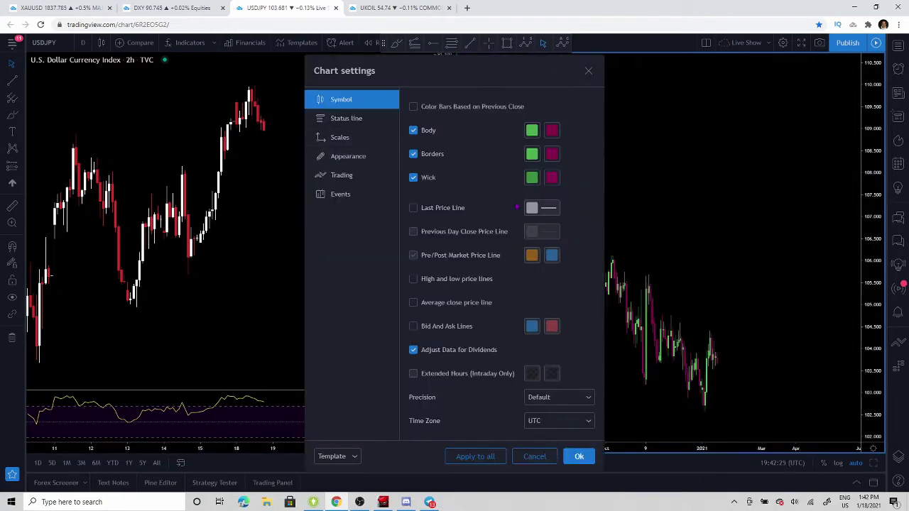
click(350, 456)
click(341, 467)
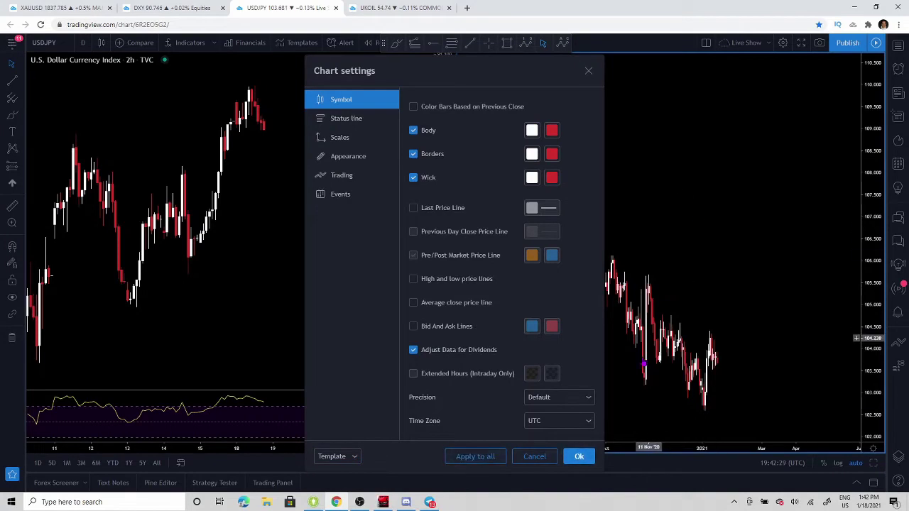
click(581, 457)
drag(691, 245, 715, 203)
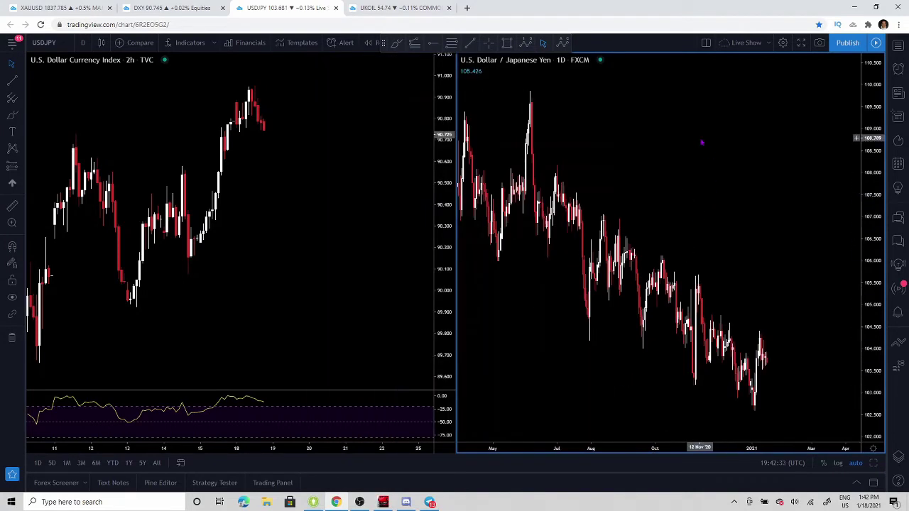
Switch the USDJPY chart to the OANDA EURUSD symbol and set its interval to 2 hours
text(EUR)
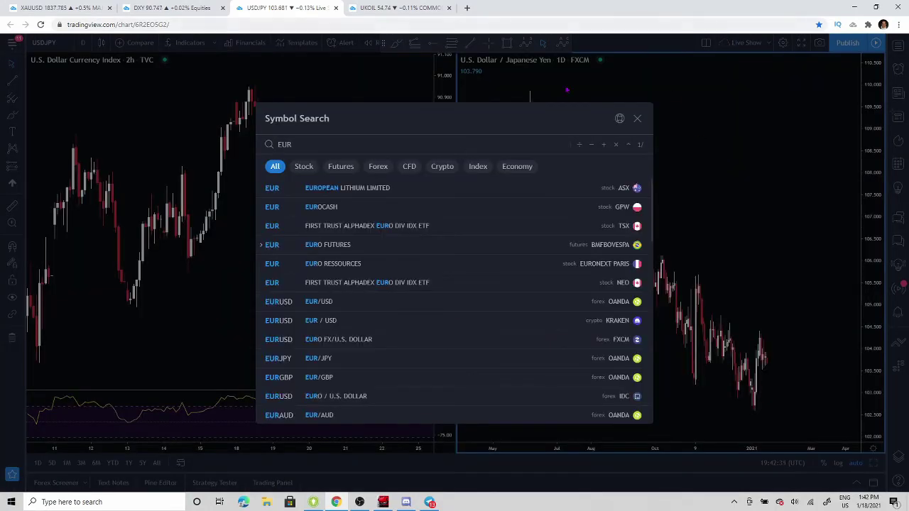
click(454, 301)
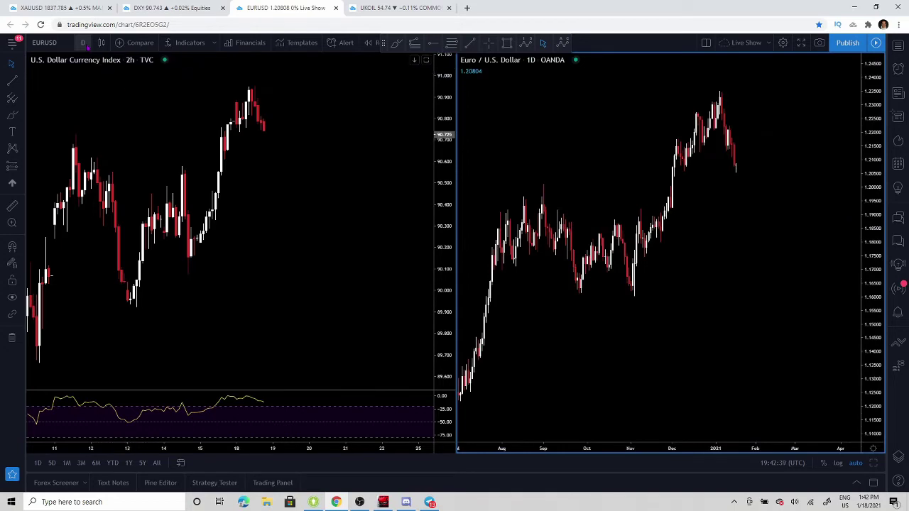
click(83, 43)
click(92, 275)
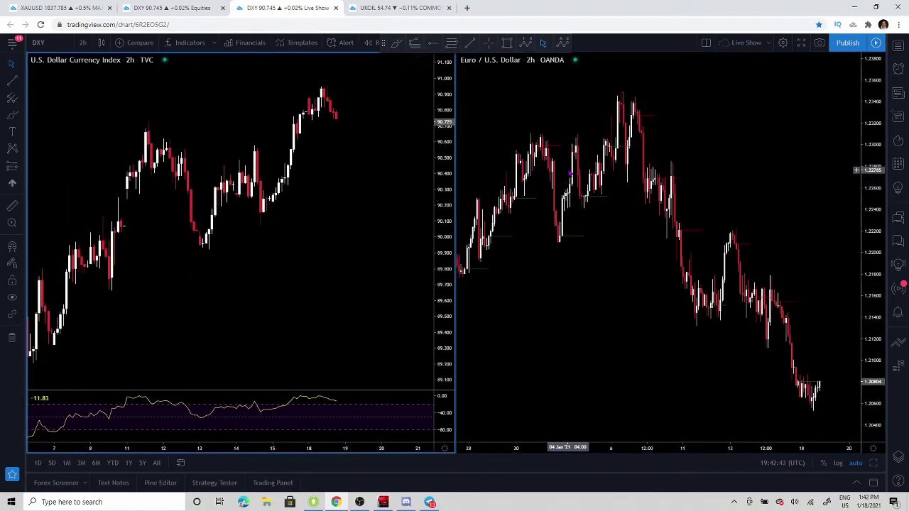
Remove the short level-line indicator from the EURUSD chart and the oscillator pane from the DXY chart
click(558, 149)
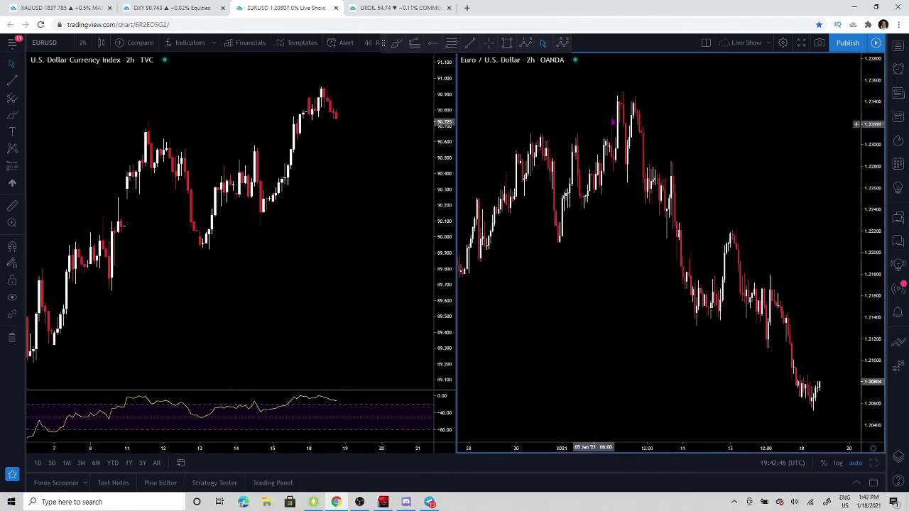
scroll(331, 240, down, 2)
scroll(336, 270, down, 1)
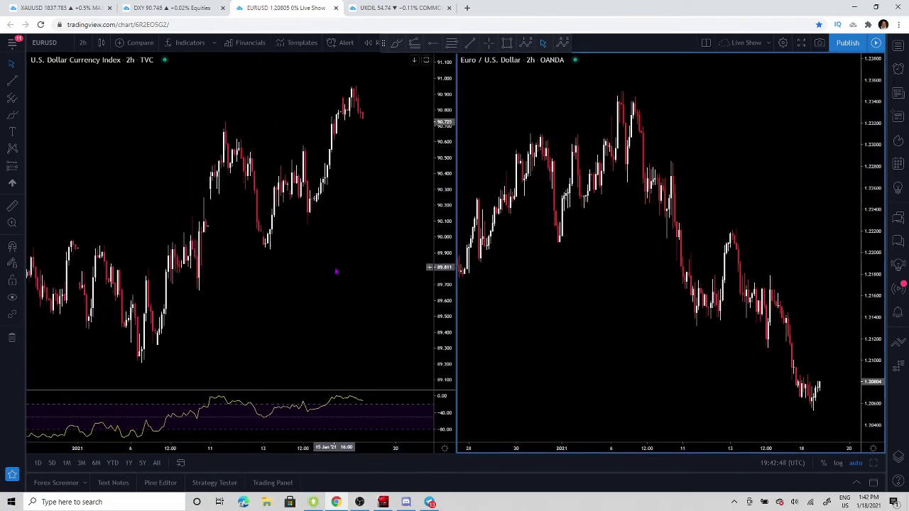
click(264, 349)
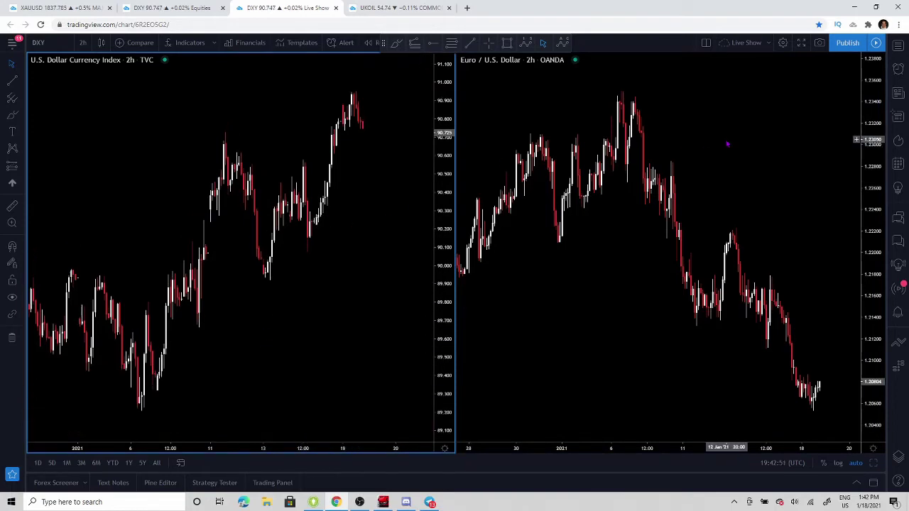
drag(353, 230, 365, 233)
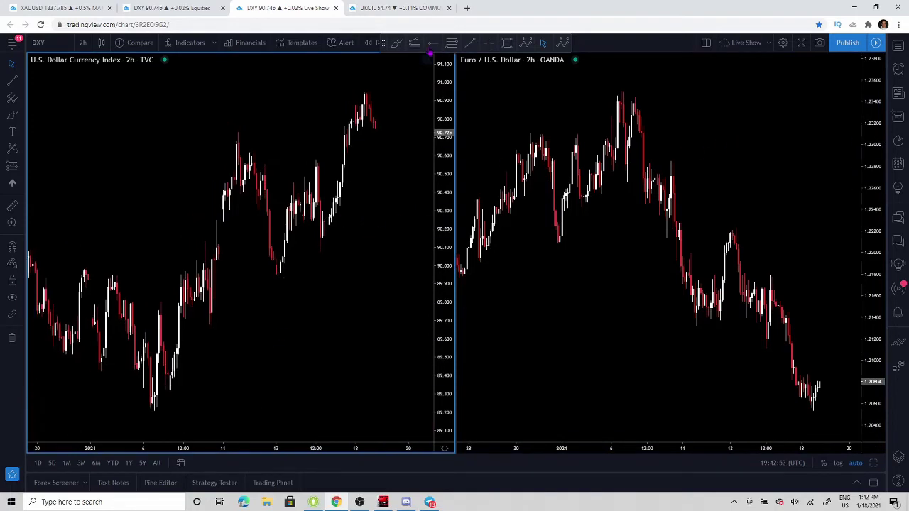
Brush a rising arrow along the January DXY rally and a falling stroke along the EURUSD decline, deleting each
click(397, 44)
mouse_move(162, 389)
mouse_down()
mouse_move(234, 196)
mouse_move(330, 110)
mouse_move(314, 124)
mouse_move(350, 125)
mouse_up()
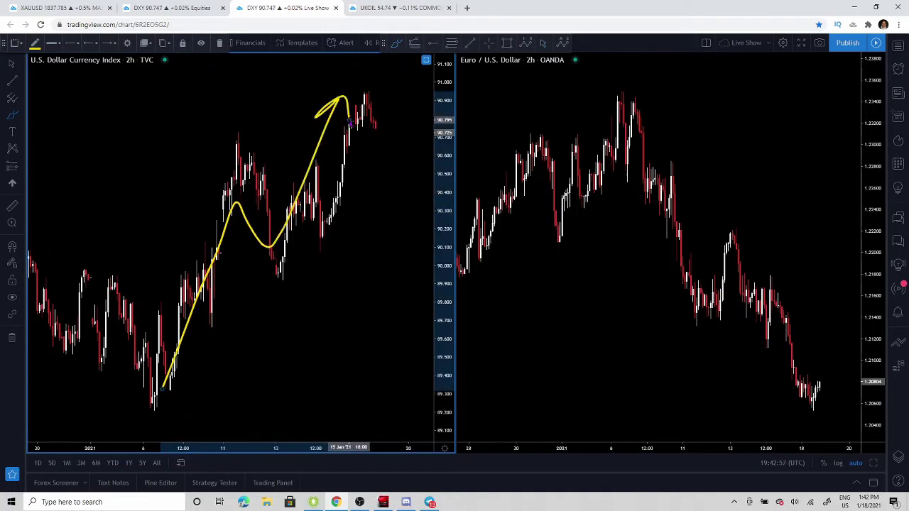
key(Delete)
mouse_move(630, 113)
mouse_down()
mouse_move(685, 274)
mouse_move(760, 305)
mouse_move(788, 392)
mouse_move(831, 425)
mouse_move(848, 365)
mouse_up()
key(Delete)
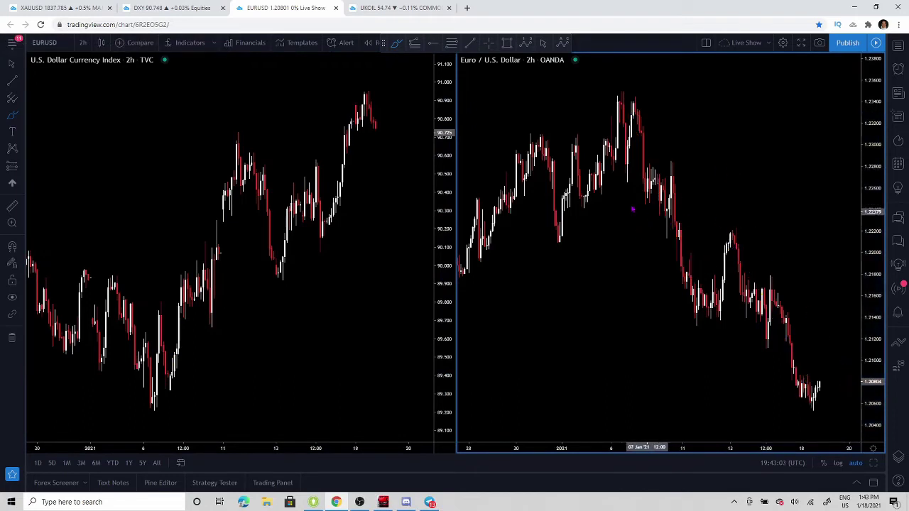
Trace the DXY rally's swings with a zigzag arrow and brush another falling stroke over the EURUSD decline, deleting both
mouse_move(168, 387)
mouse_down()
mouse_move(254, 130)
mouse_move(287, 273)
mouse_move(376, 91)
mouse_move(377, 138)
mouse_up()
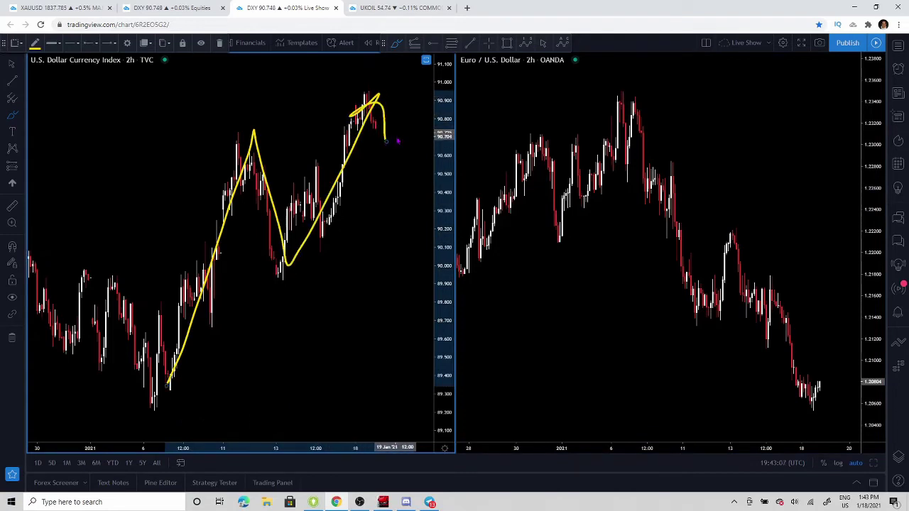
key(Delete)
mouse_move(662, 125)
mouse_down()
mouse_move(740, 301)
mouse_move(791, 377)
mouse_up()
key(Delete)
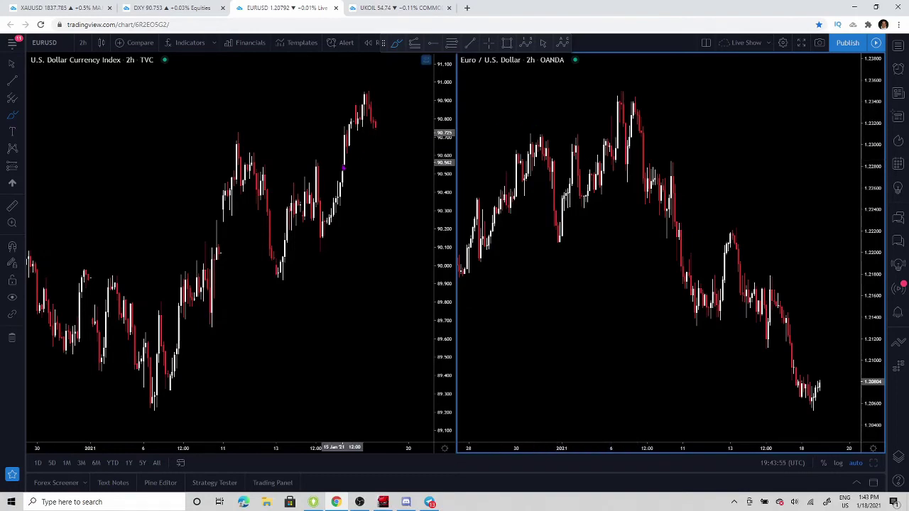
Circle the early-January low on the DXY chart with the Brush tool, and undo the circle
scroll(213, 304, down, 1)
scroll(213, 304, down, 3)
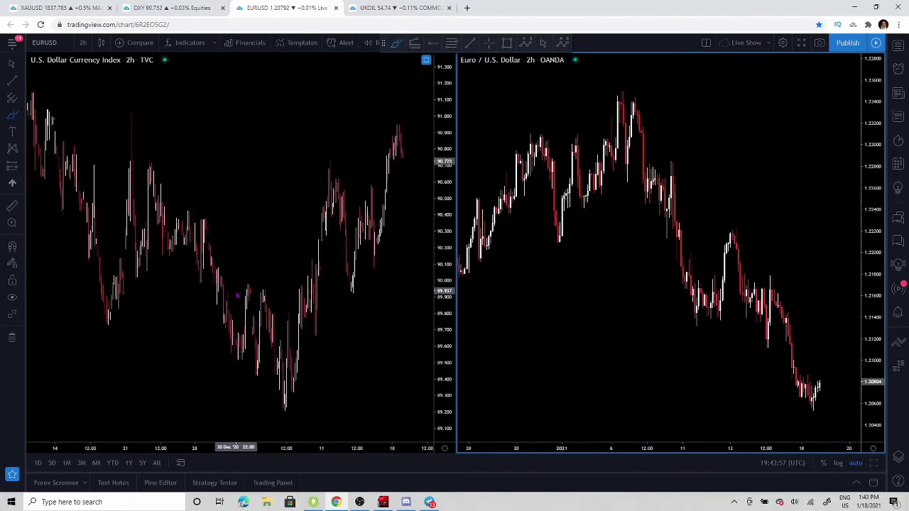
mouse_move(339, 349)
mouse_down()
mouse_move(294, 349)
mouse_move(261, 421)
mouse_move(371, 359)
mouse_move(341, 349)
mouse_up()
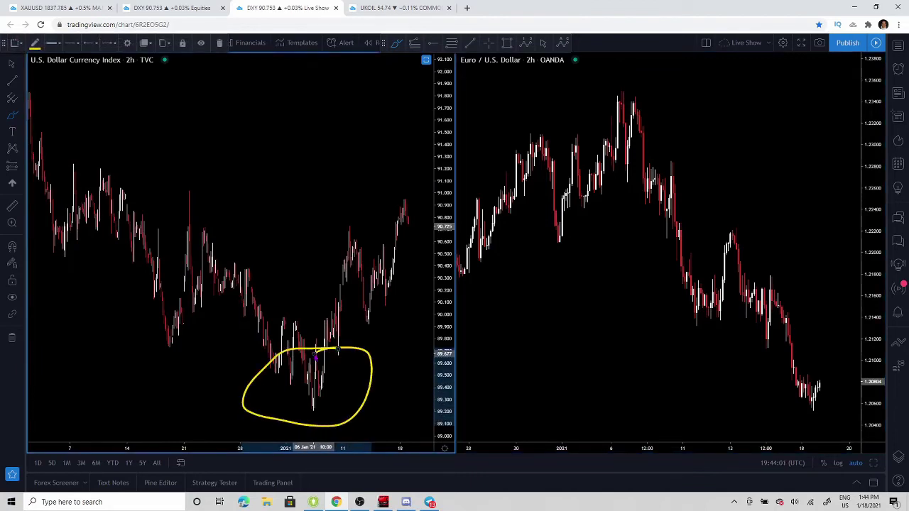
key(ctrl+z)
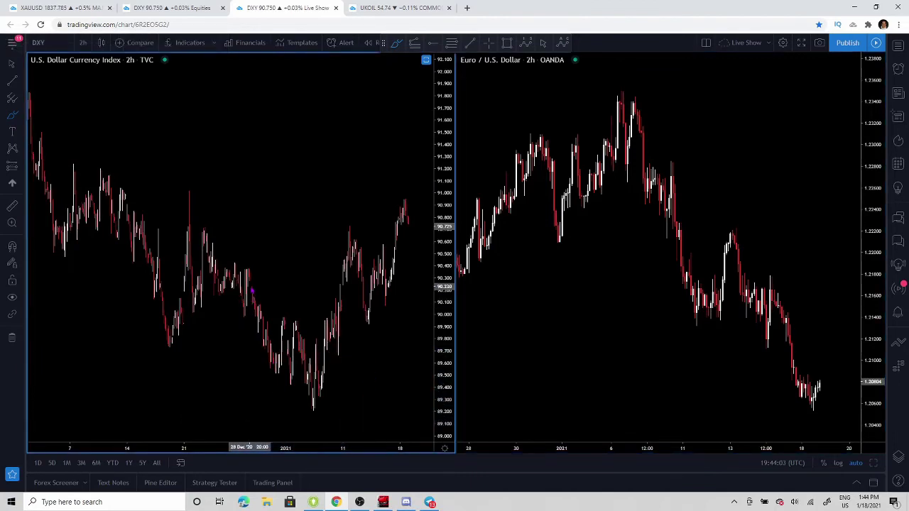
Brush a horizontal level at about 90.0 on DXY and a rising stroke from the 13 January low, deleting both
drag(270, 323, 416, 318)
scroll(386, 382, up, 3)
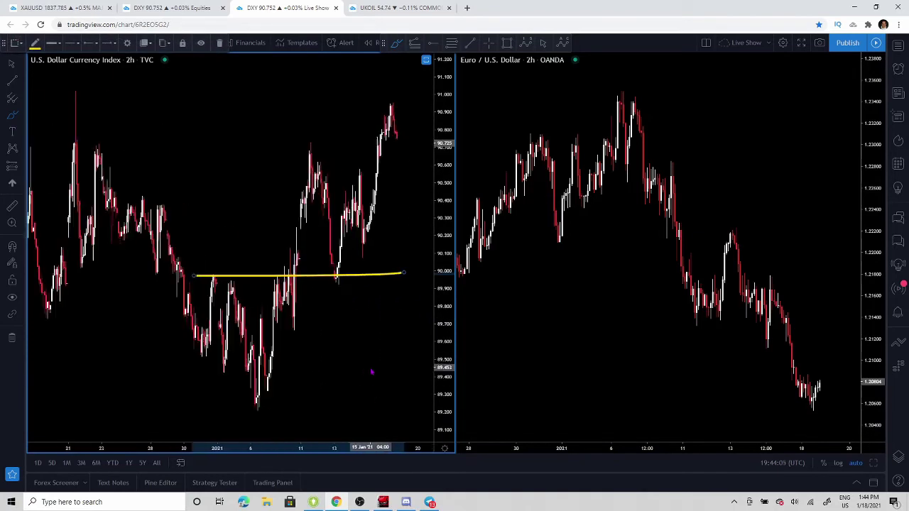
scroll(372, 372, up, 2)
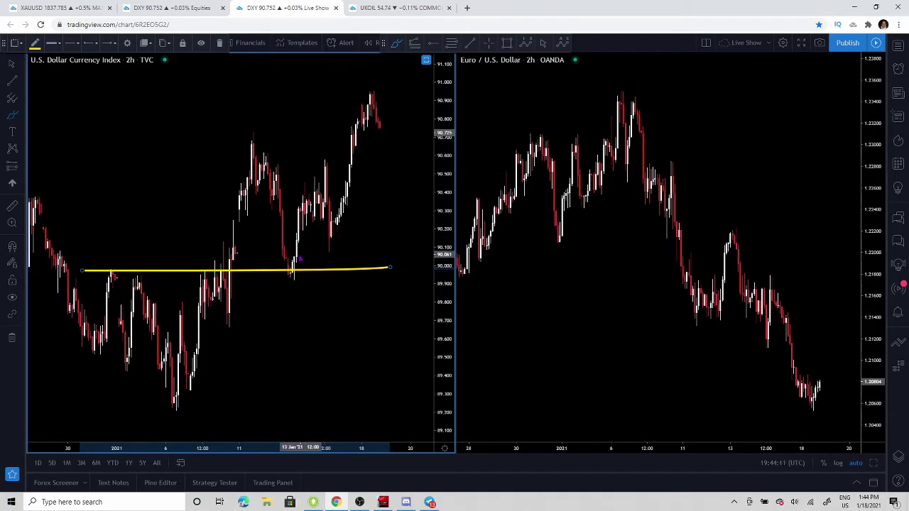
mouse_move(299, 259)
mouse_down()
mouse_move(278, 278)
mouse_move(307, 265)
mouse_move(284, 274)
mouse_move(314, 183)
mouse_move(400, 98)
mouse_move(407, 134)
mouse_up()
key(Delete)
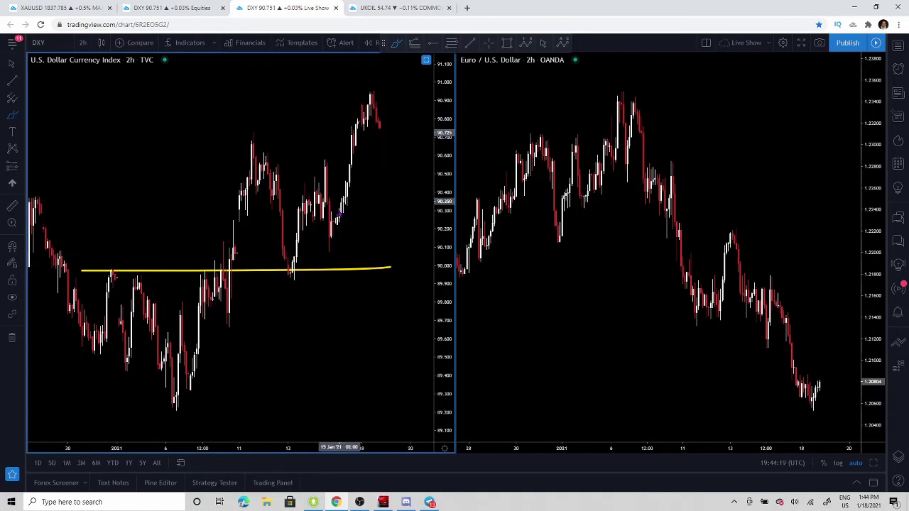
click(313, 273)
key(Delete)
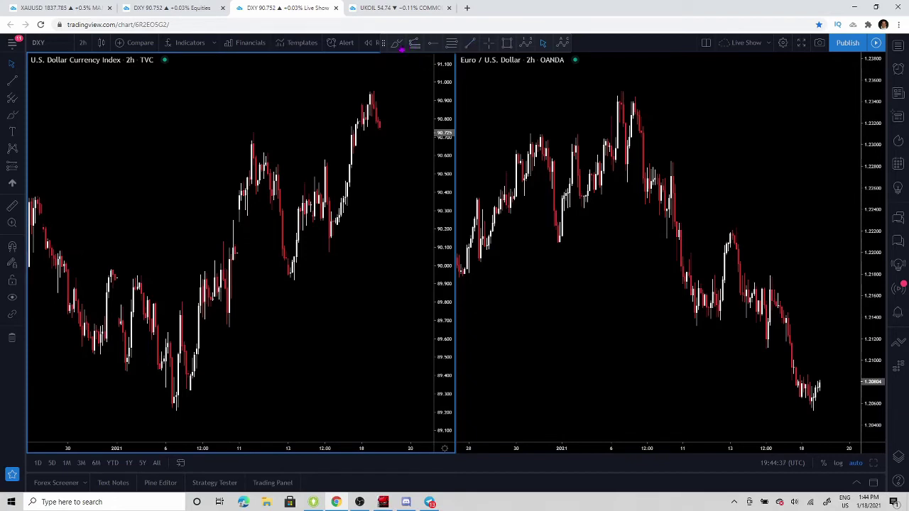
Brush a horizontal level at about 1.221 on the EURUSD chart and a matching one at about 90.0 on the DXY chart
click(547, 244)
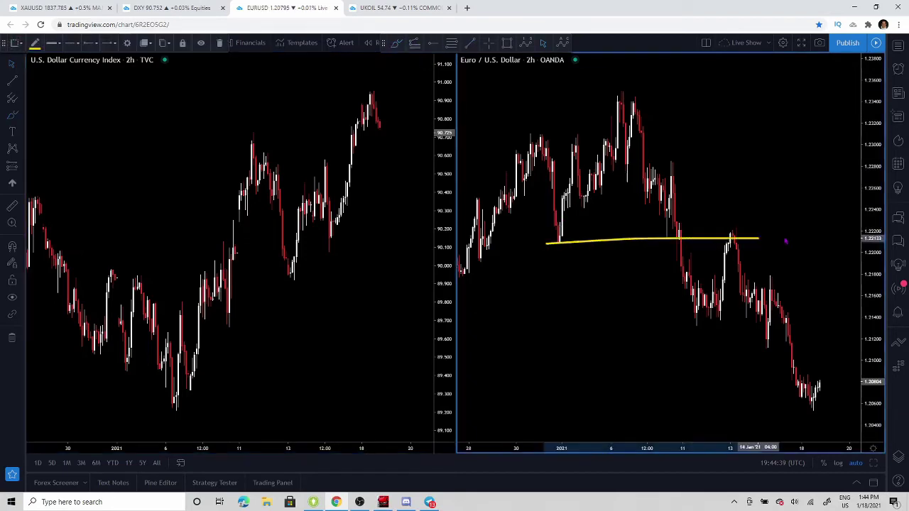
click(792, 236)
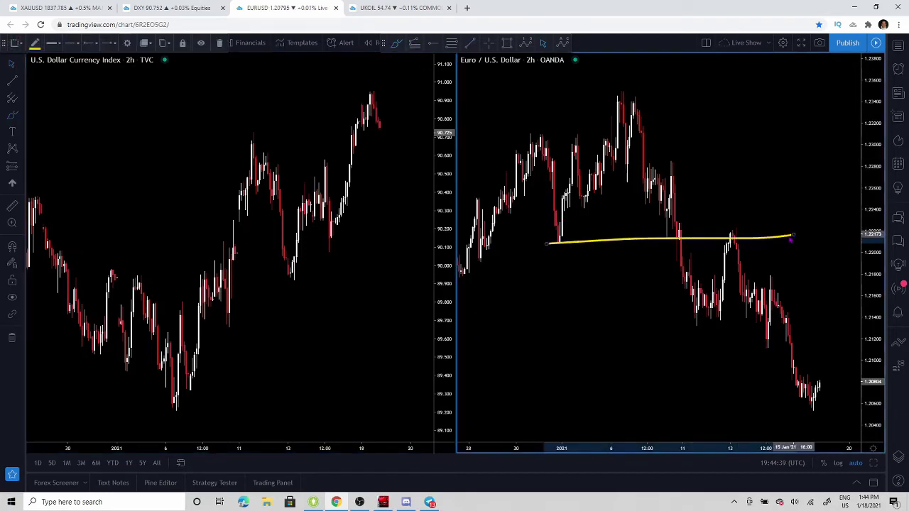
click(117, 269)
click(294, 270)
drag(295, 270, 314, 269)
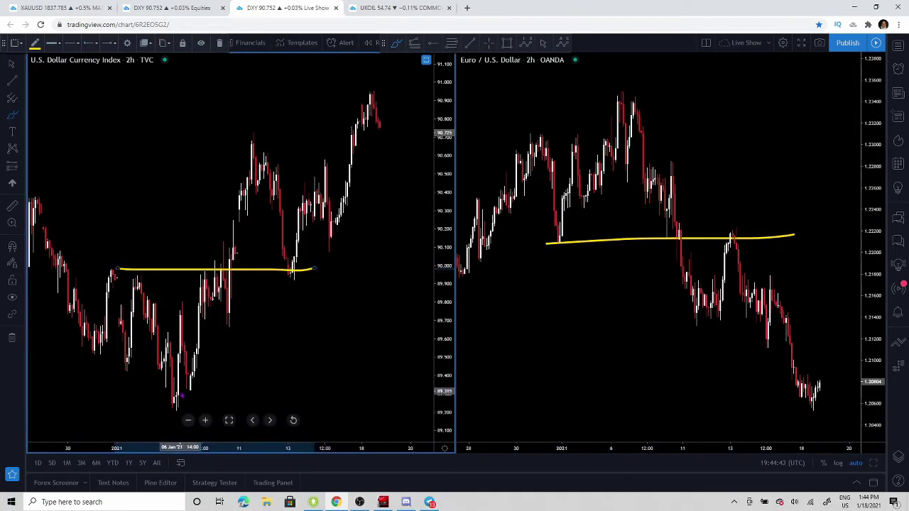
Sketch the DXY rise into its level with a circle at the breakout, and a stroke along the EURUSD level, undoing each
mouse_move(181, 390)
mouse_down()
mouse_move(213, 331)
mouse_move(230, 259)
mouse_up()
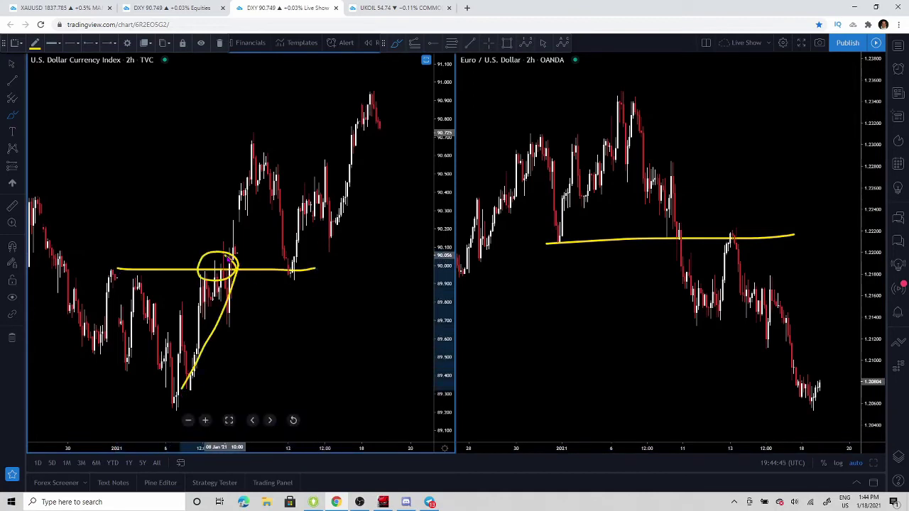
key(ctrl+z)
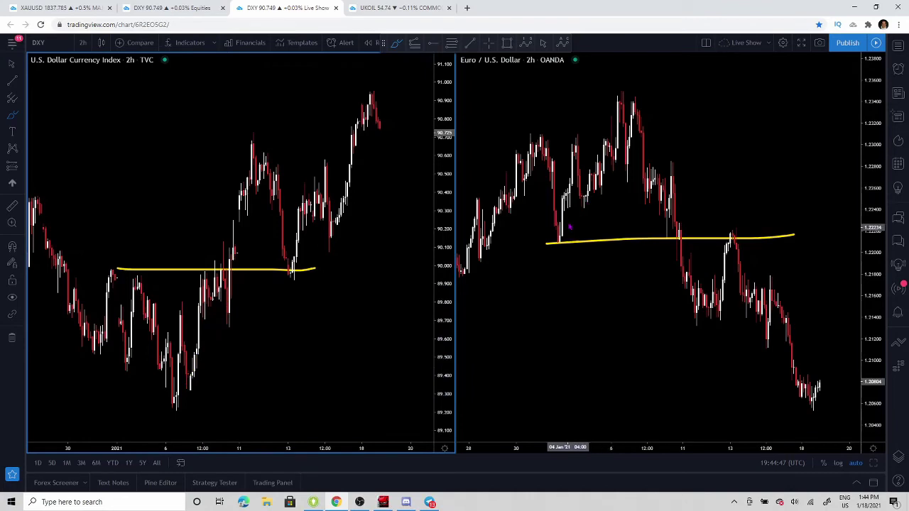
mouse_move(569, 219)
mouse_down()
mouse_move(637, 150)
mouse_move(664, 249)
mouse_move(690, 228)
mouse_move(651, 238)
mouse_up()
key(ctrl+z)
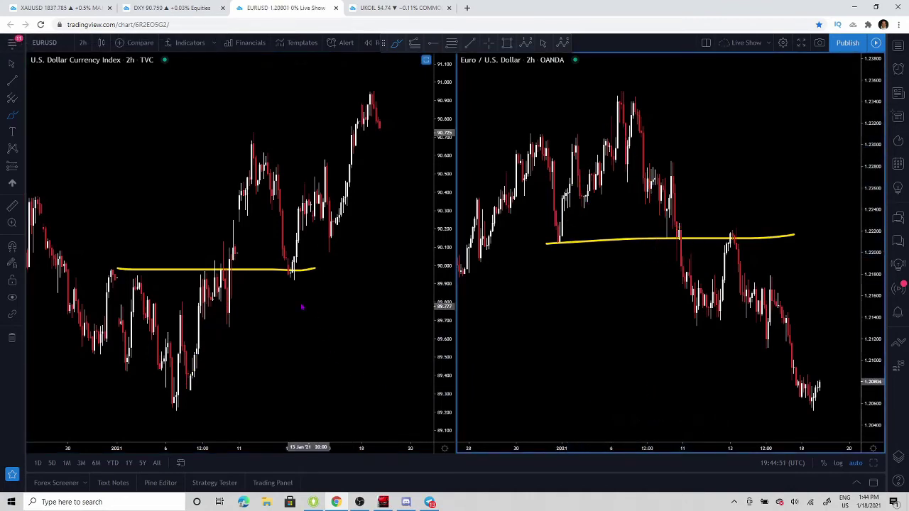
Brush a rising stroke from the DXY level retest and a falling zigzag arrow above the EURUSD price, undoing both
mouse_move(306, 257)
mouse_down()
mouse_move(278, 257)
mouse_move(302, 285)
mouse_move(313, 269)
mouse_move(295, 257)
mouse_move(298, 270)
mouse_move(329, 97)
mouse_move(314, 114)
mouse_move(329, 97)
mouse_move(358, 127)
mouse_up()
key(ctrl+z)
key(ctrl+z)
key(ctrl+z)
key(ctrl+z)
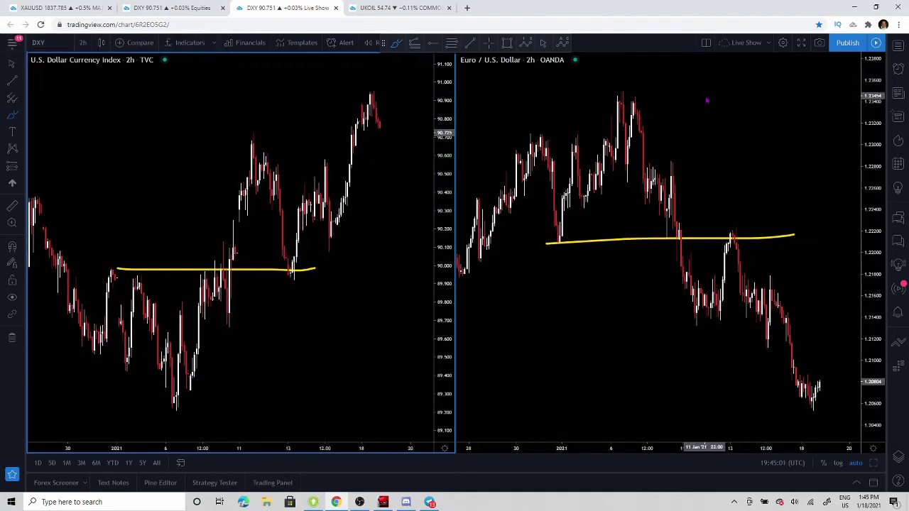
mouse_move(701, 152)
mouse_down()
mouse_move(706, 118)
mouse_move(744, 108)
mouse_move(777, 61)
mouse_move(742, 74)
mouse_move(745, 133)
mouse_move(803, 178)
mouse_move(822, 140)
mouse_up()
key(ctrl+z)
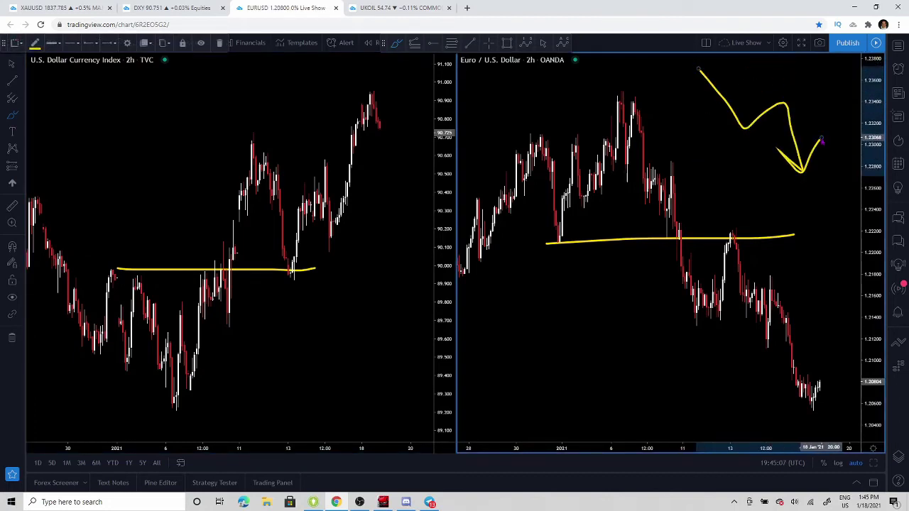
key(ctrl+z)
Sketch the EURUSD drop and retest of its level, and a circle with a rising arrow at the DXY retest, removing all strokes
mouse_move(631, 128)
mouse_down()
mouse_move(671, 165)
mouse_move(707, 309)
mouse_move(726, 239)
mouse_move(745, 217)
mouse_move(728, 234)
mouse_up()
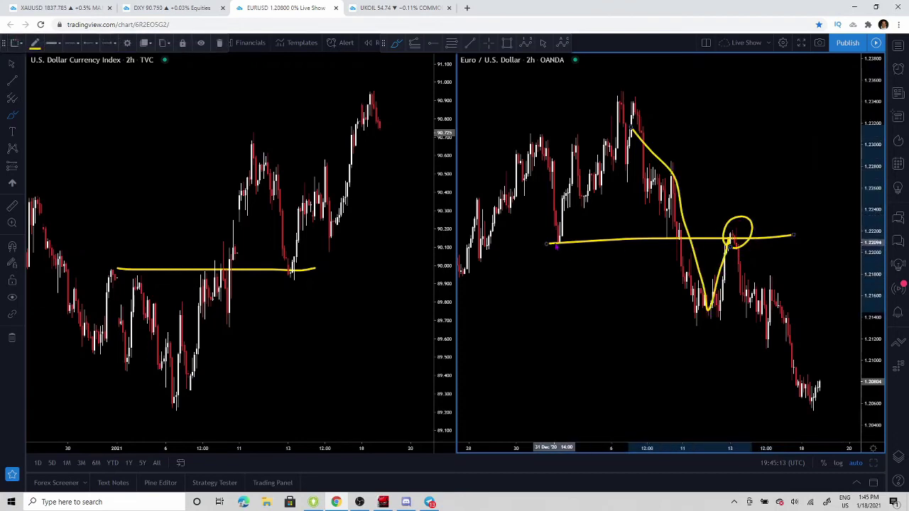
key(Delete)
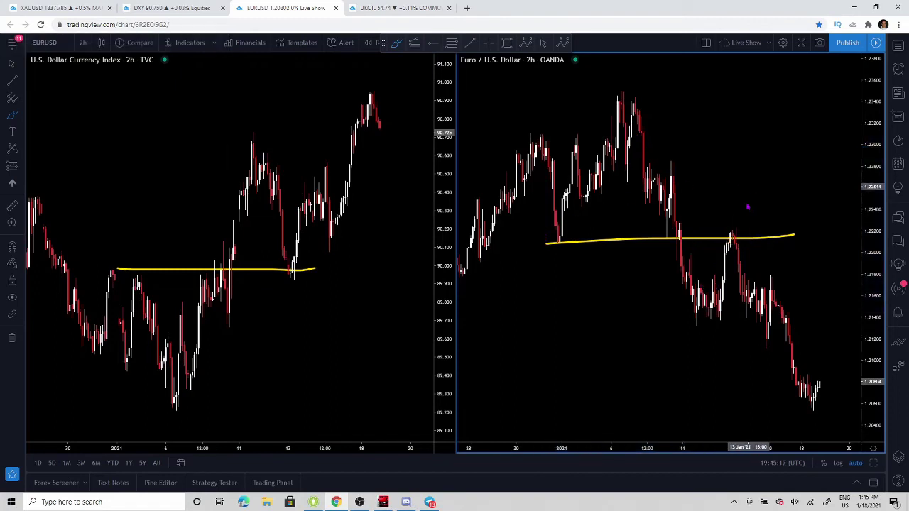
drag(713, 267, 765, 211)
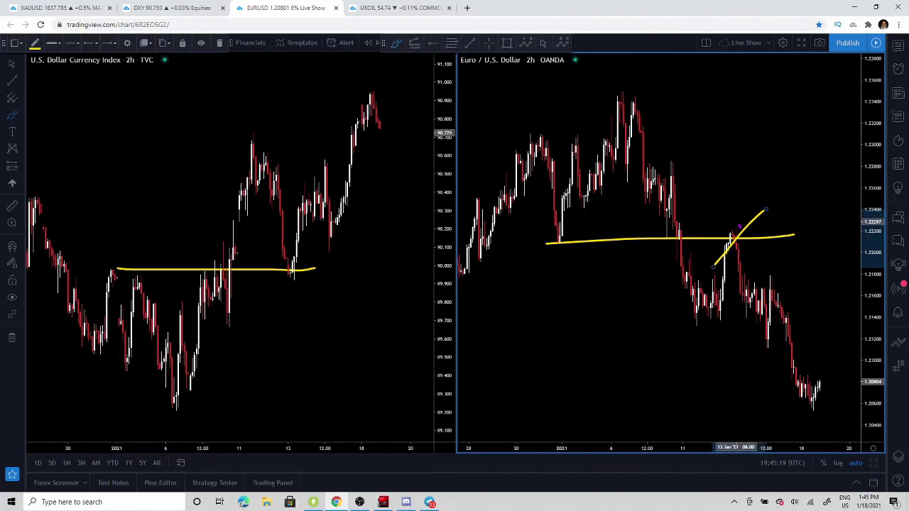
key(Delete)
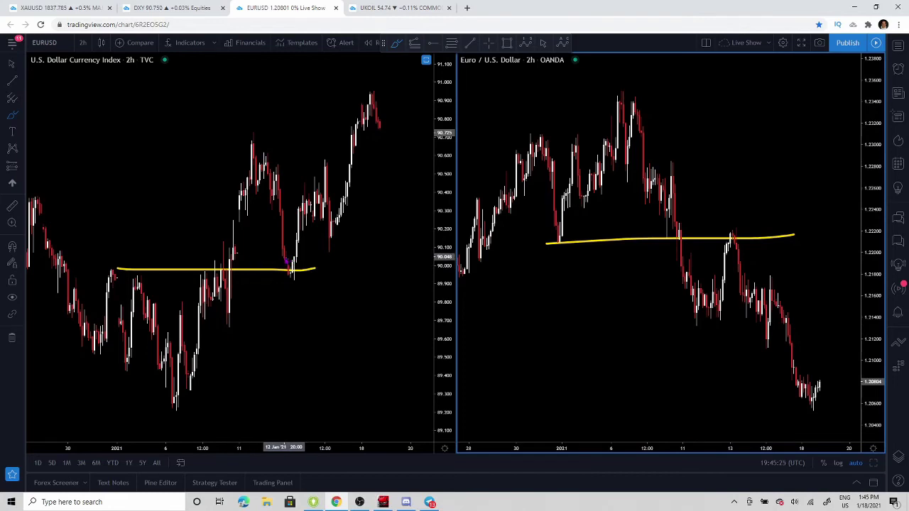
mouse_move(290, 264)
mouse_down()
mouse_move(304, 273)
mouse_move(293, 257)
mouse_move(378, 117)
mouse_move(350, 128)
mouse_up()
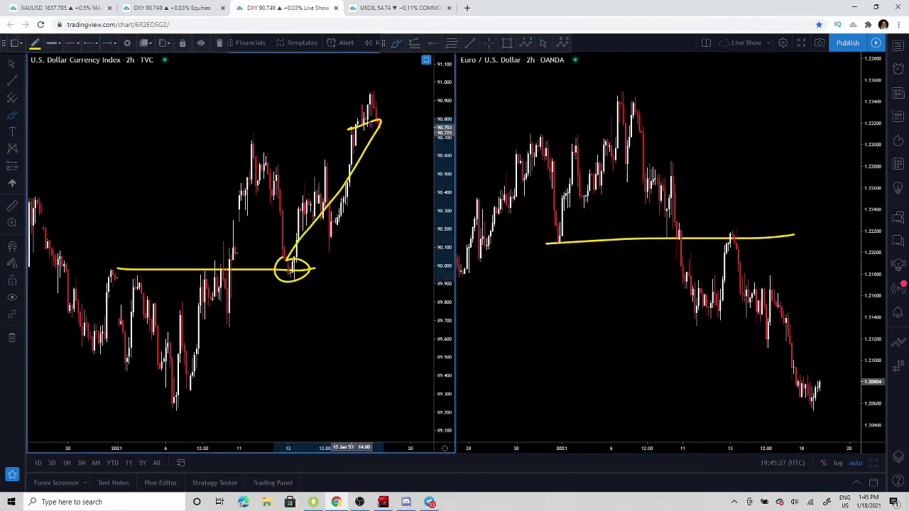
key(ctrl+z)
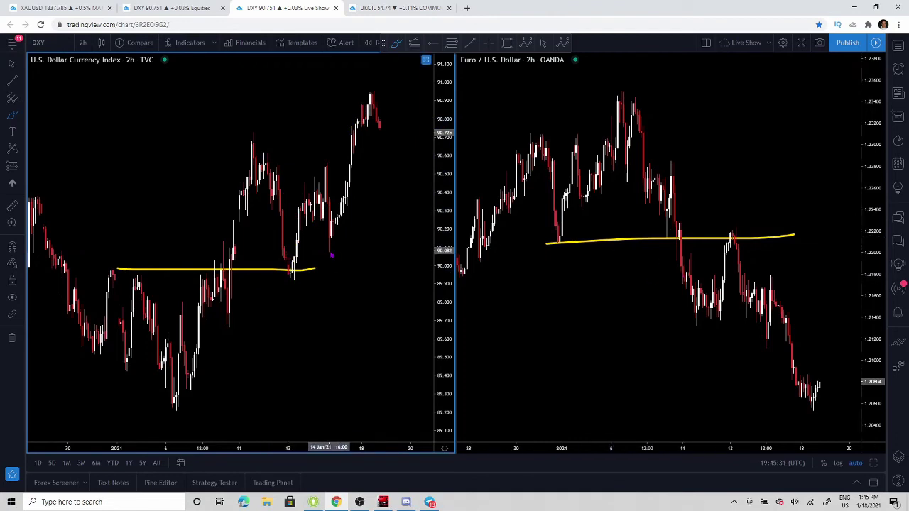
Circle the 13 January retest of the brushed level on the DXY chart and the matching retest on the EURUSD chart
scroll(298, 268, up, 1)
mouse_move(283, 256)
mouse_down()
mouse_move(270, 260)
mouse_move(286, 279)
mouse_move(285, 262)
mouse_up()
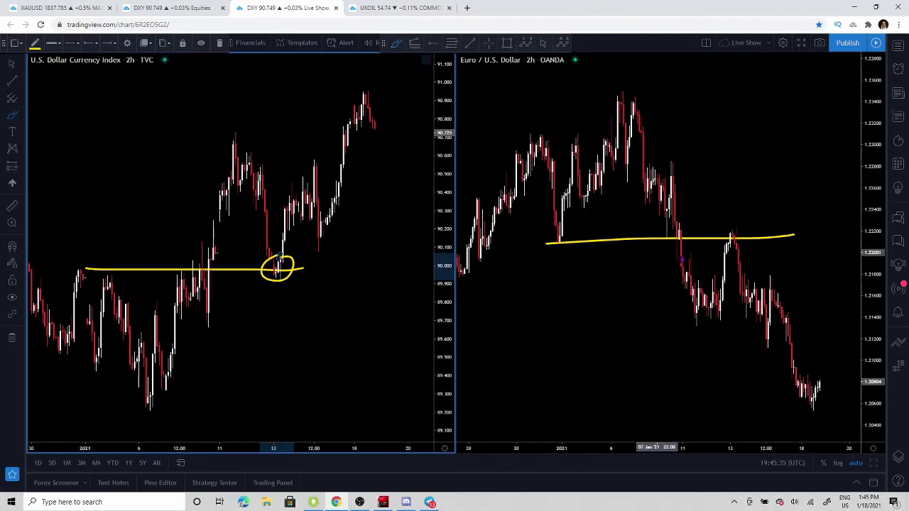
mouse_move(734, 226)
mouse_down()
mouse_move(719, 250)
mouse_move(734, 226)
mouse_move(791, 315)
mouse_move(817, 395)
mouse_up()
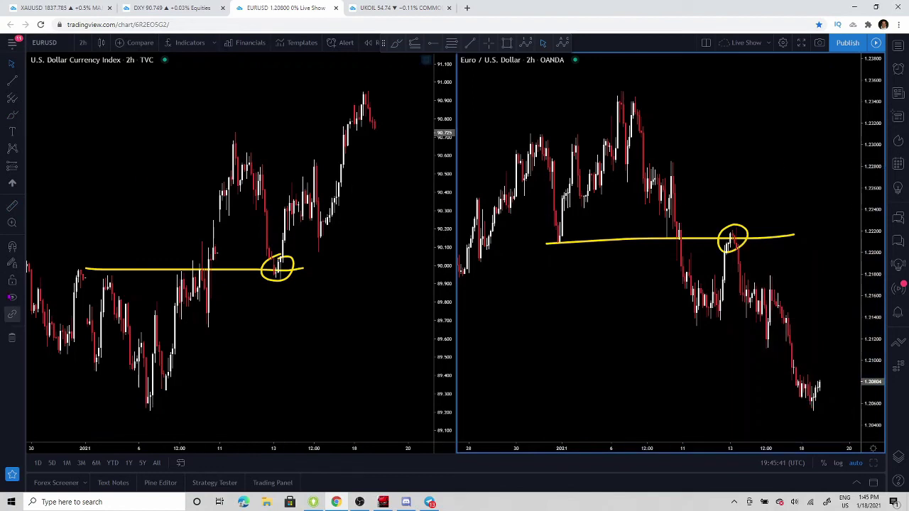
Measure the DXY rise from the circled 13 January low to the 18 January high, and clear the measurement
shift+click(280, 274)
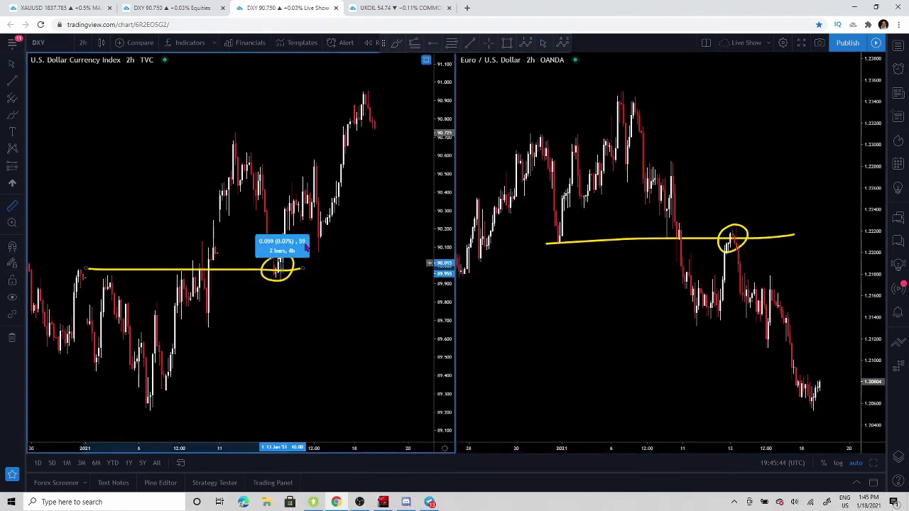
click(362, 93)
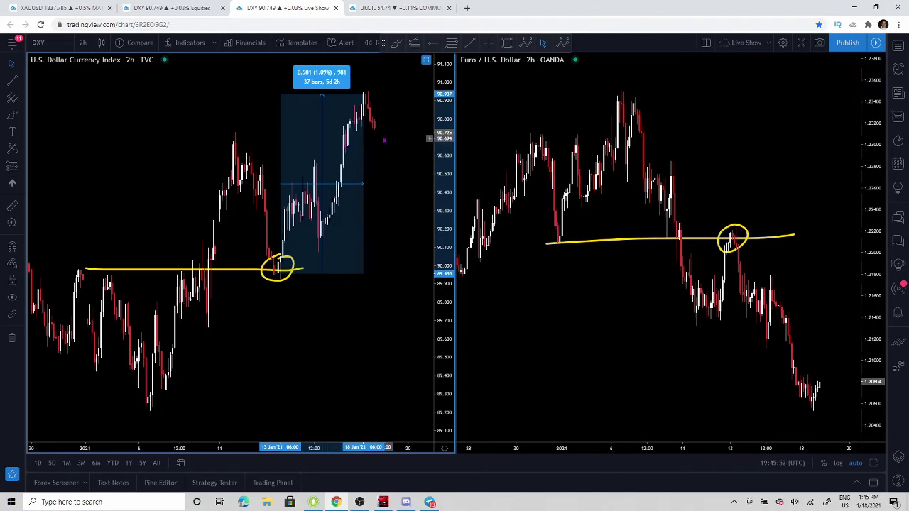
click(733, 203)
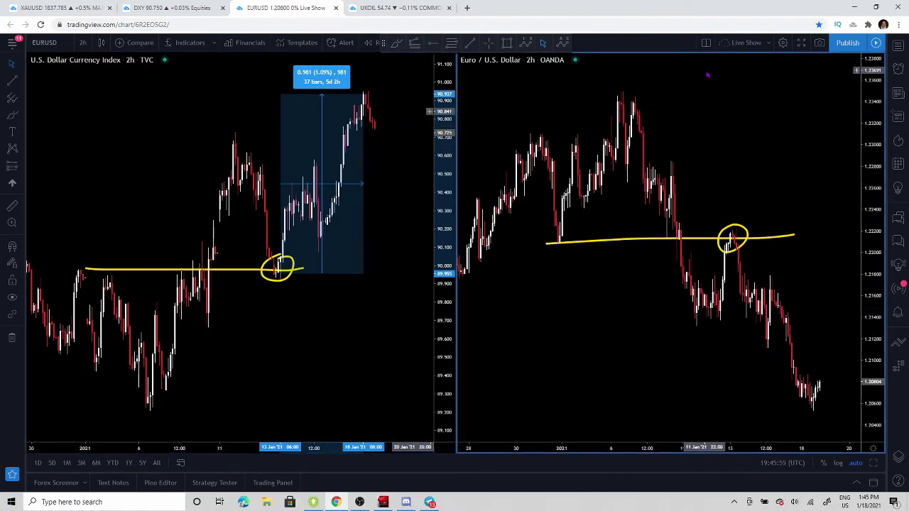
click(409, 141)
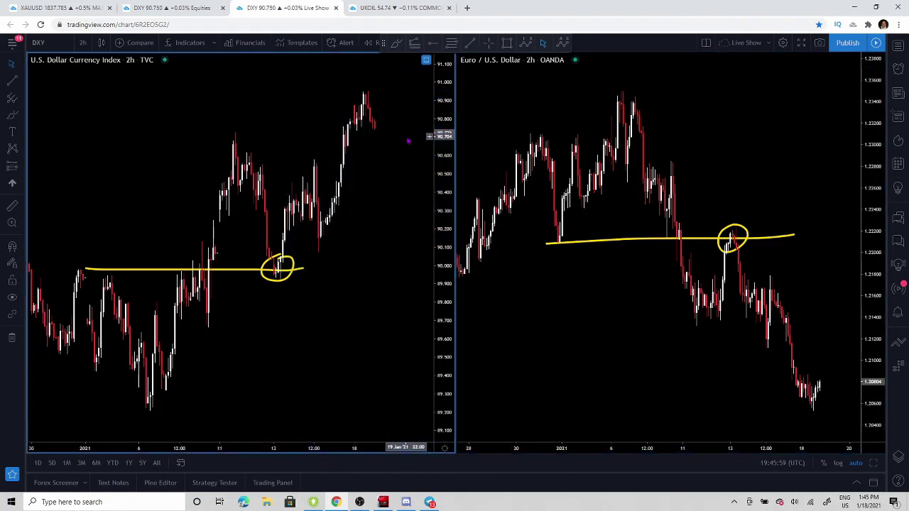